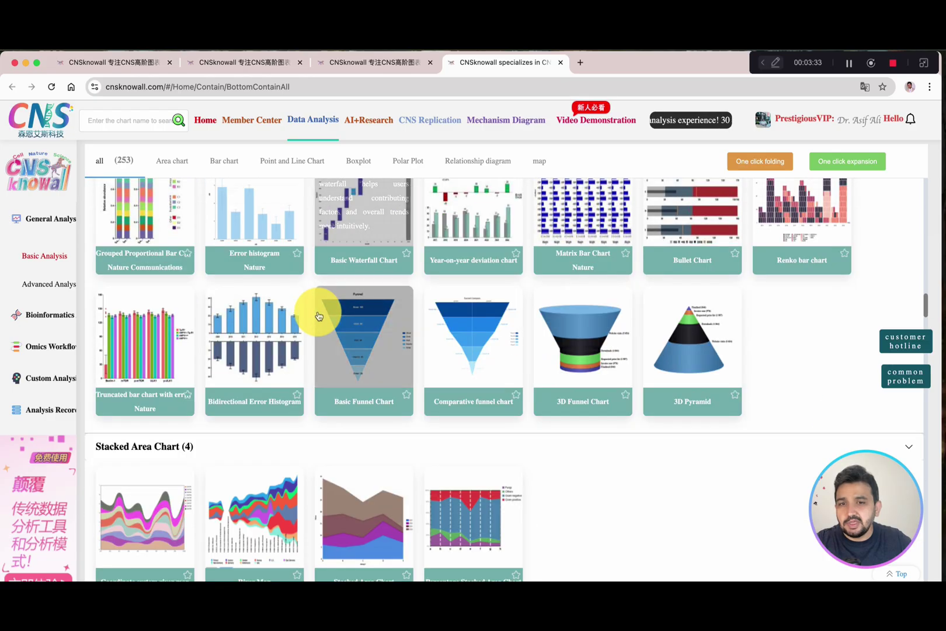
# Step: Browse the Basic Analysis chart gallery from the bar and funnel charts through area, scatter, line, map and box plots to the polar plots
pyautogui.scroll(1, 301, 322)
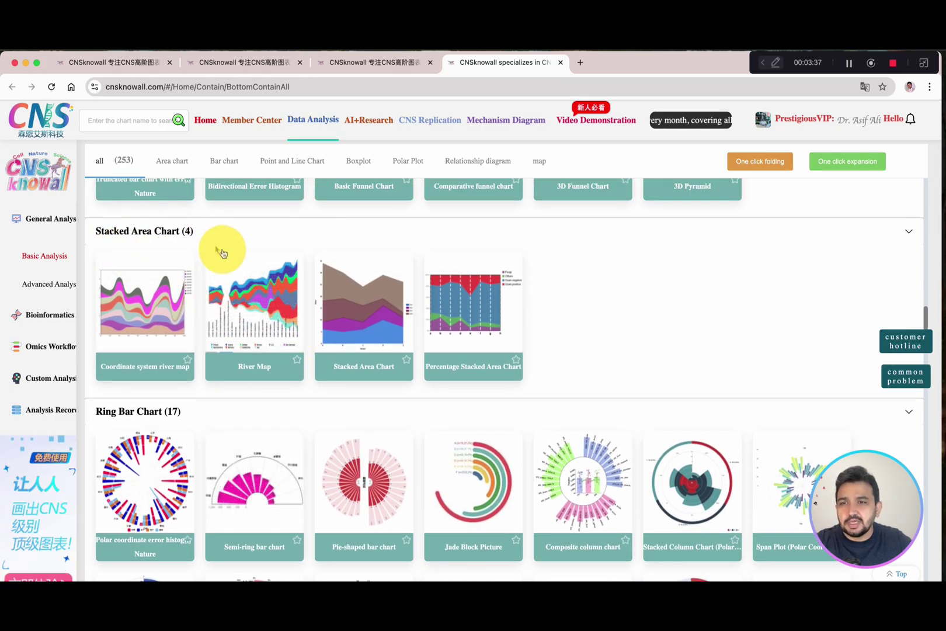
pyautogui.scroll(-3, 133, 304)
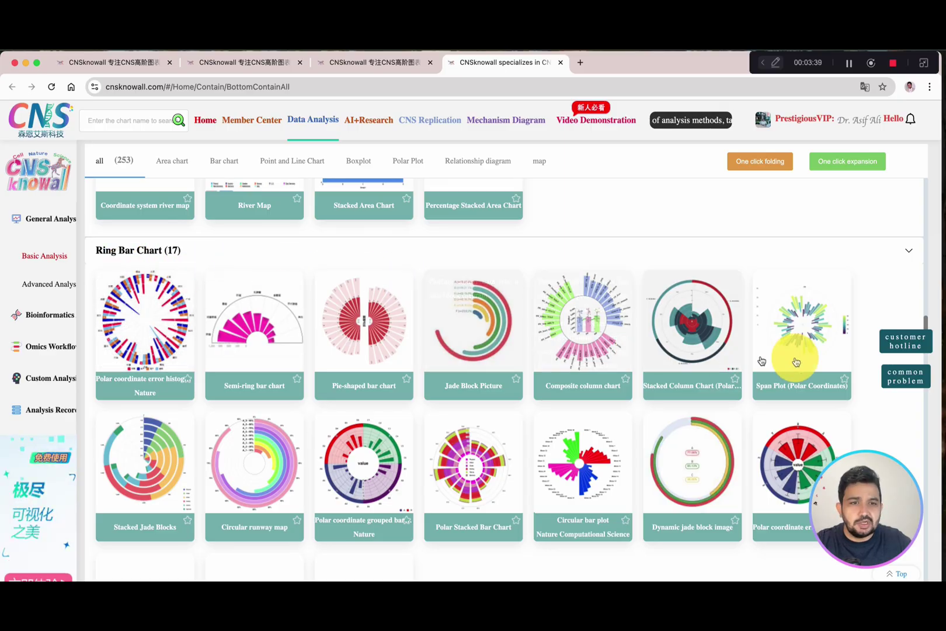
pyautogui.scroll(-6, 692, 380)
pyautogui.scroll(-1, 169, 400)
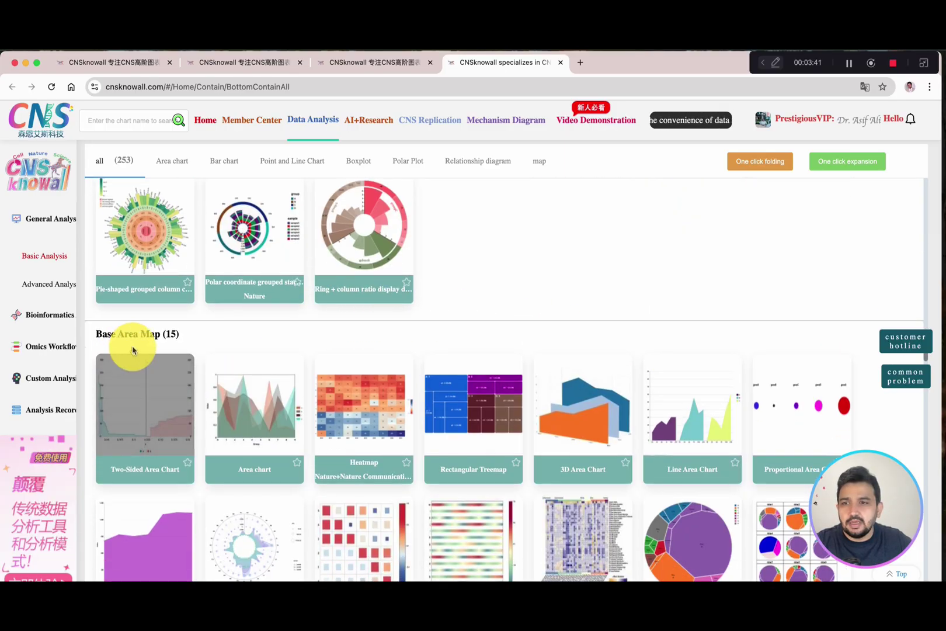
pyautogui.scroll(-10, 184, 349)
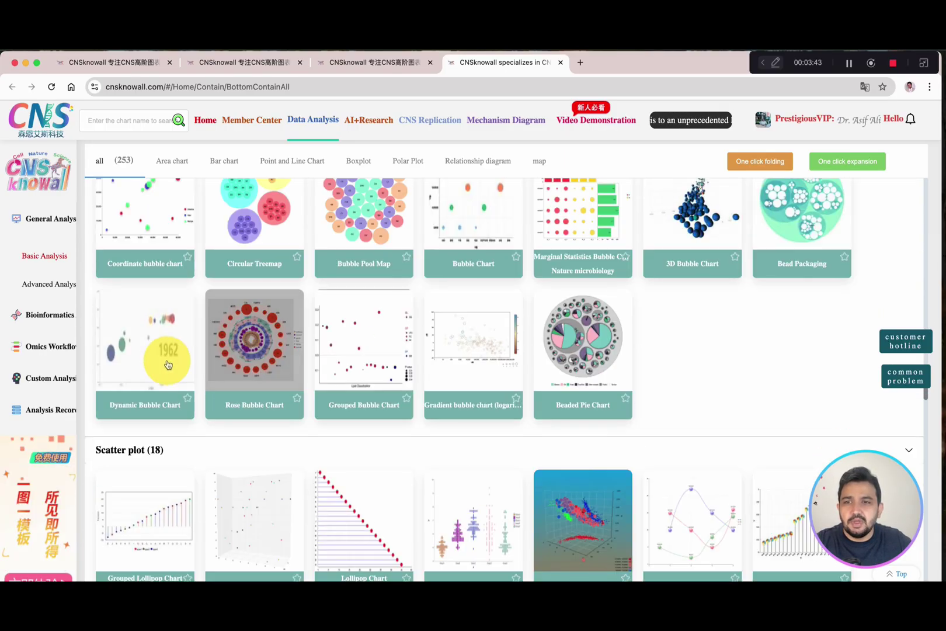
pyautogui.scroll(-2, 198, 370)
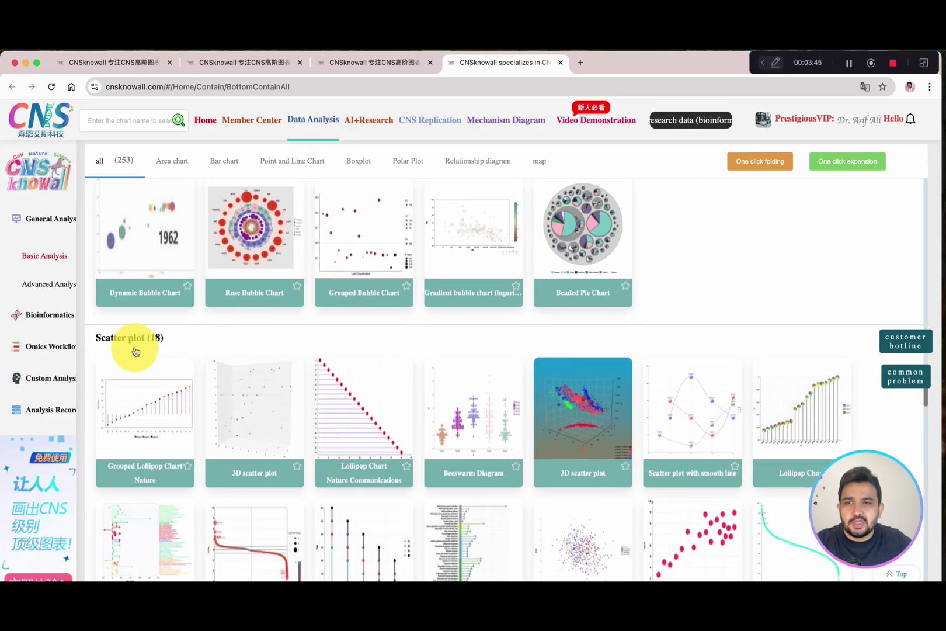
pyautogui.scroll(-2, 245, 365)
pyautogui.scroll(-4, 783, 363)
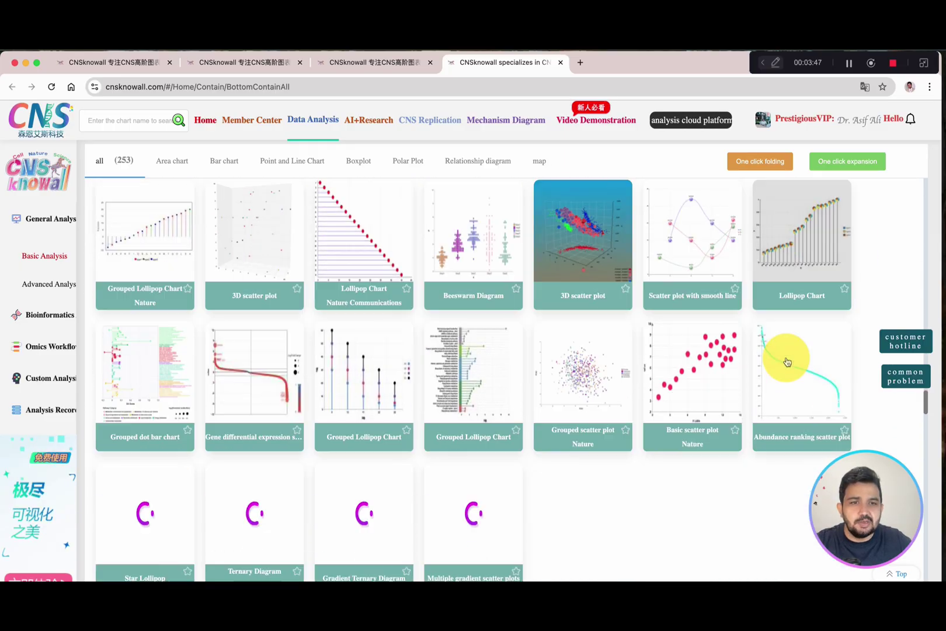
pyautogui.scroll(-5, 207, 432)
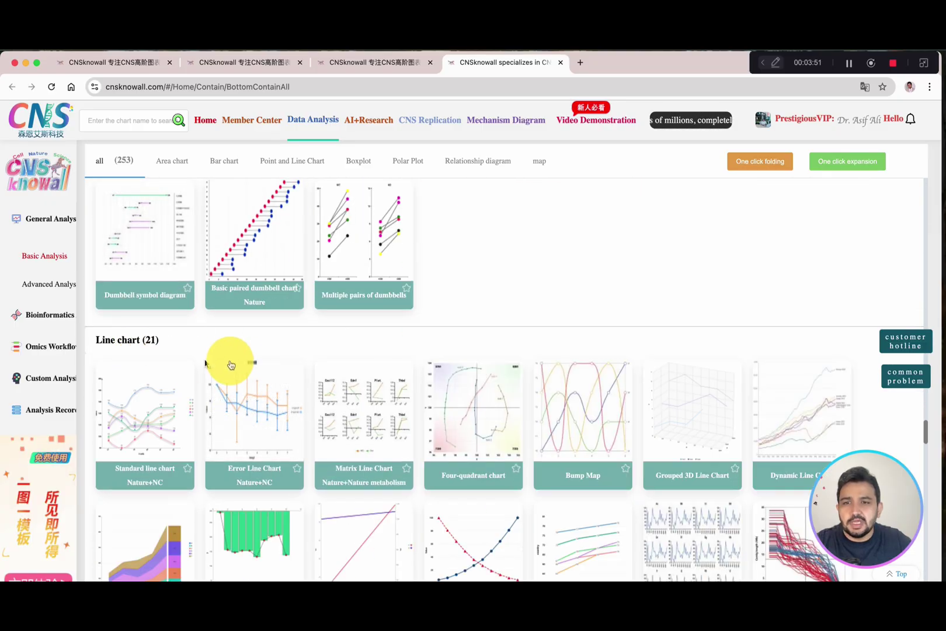
pyautogui.scroll(-9, 231, 365)
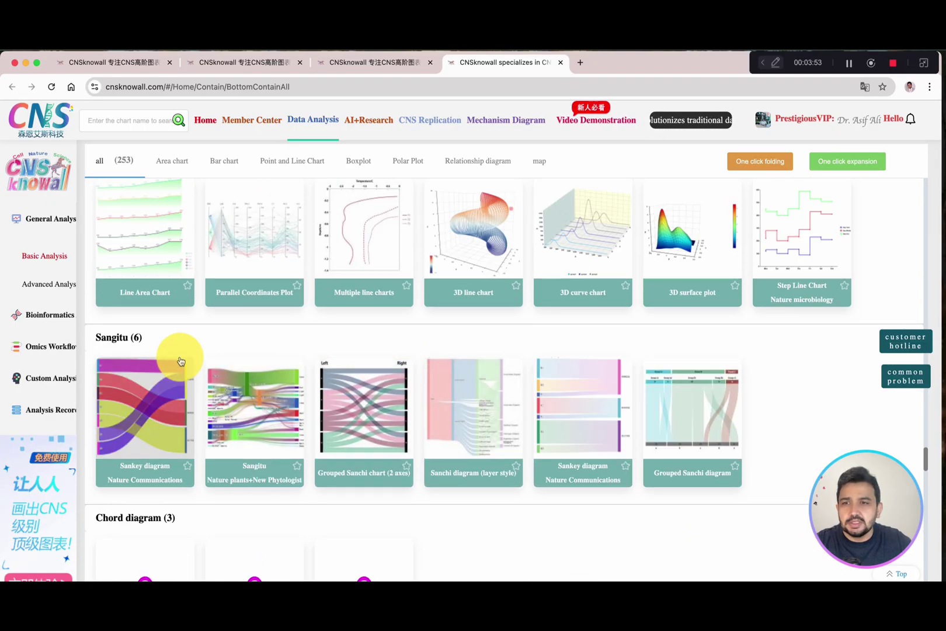
pyautogui.scroll(-4, 170, 358)
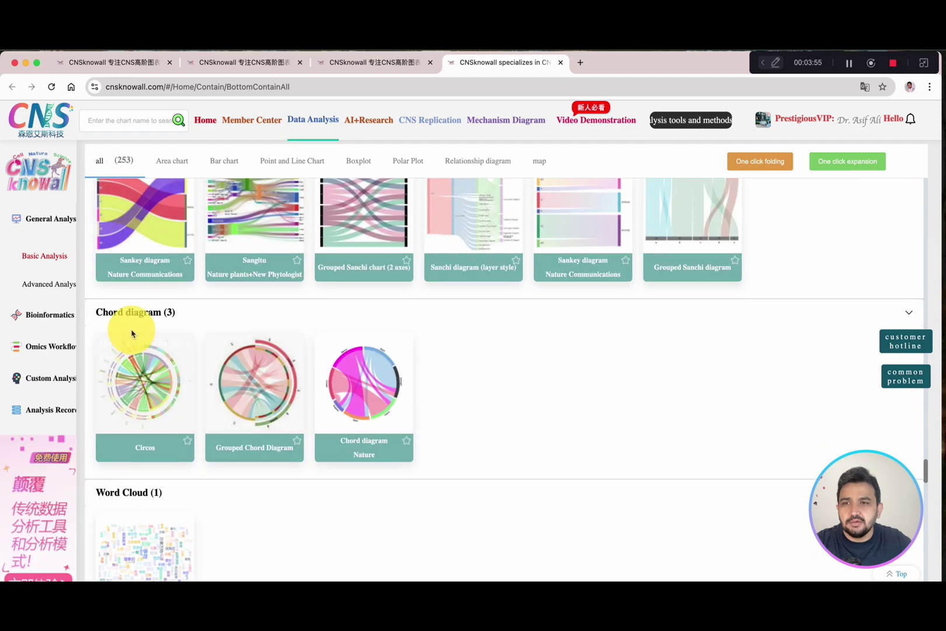
pyautogui.scroll(-3, 497, 350)
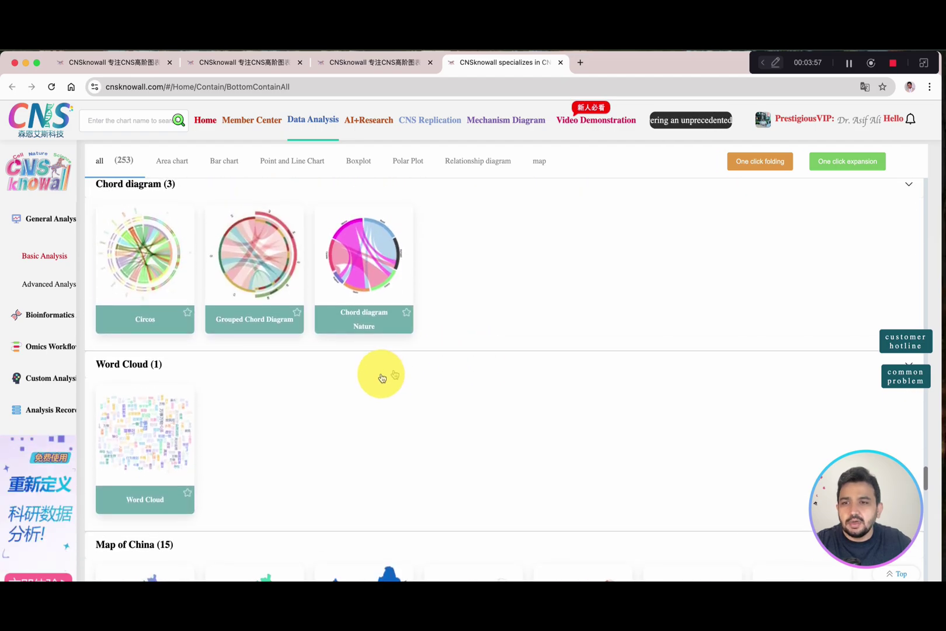
pyautogui.scroll(-2, 134, 320)
pyautogui.scroll(-2, 234, 339)
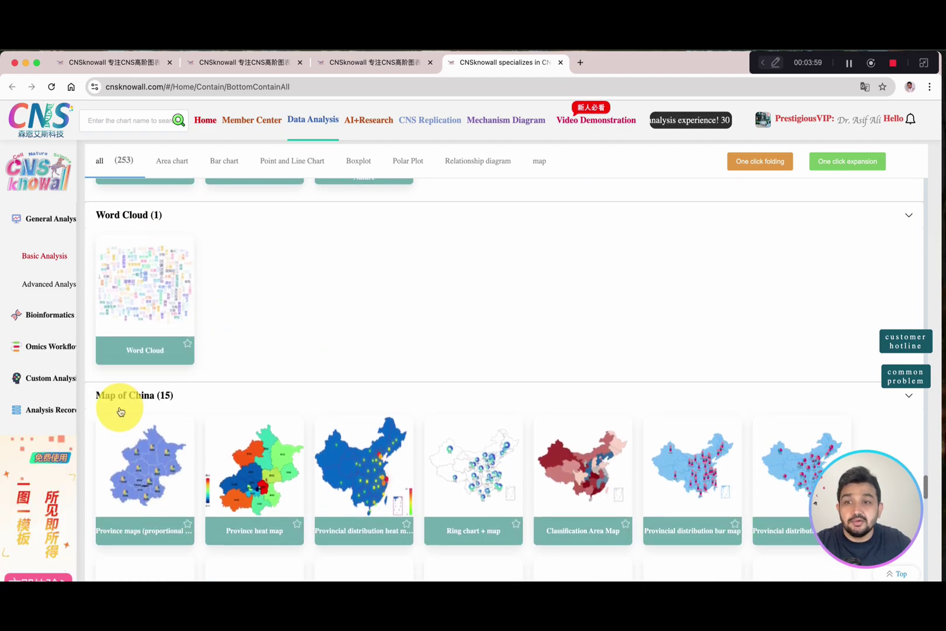
pyautogui.scroll(-5, 405, 386)
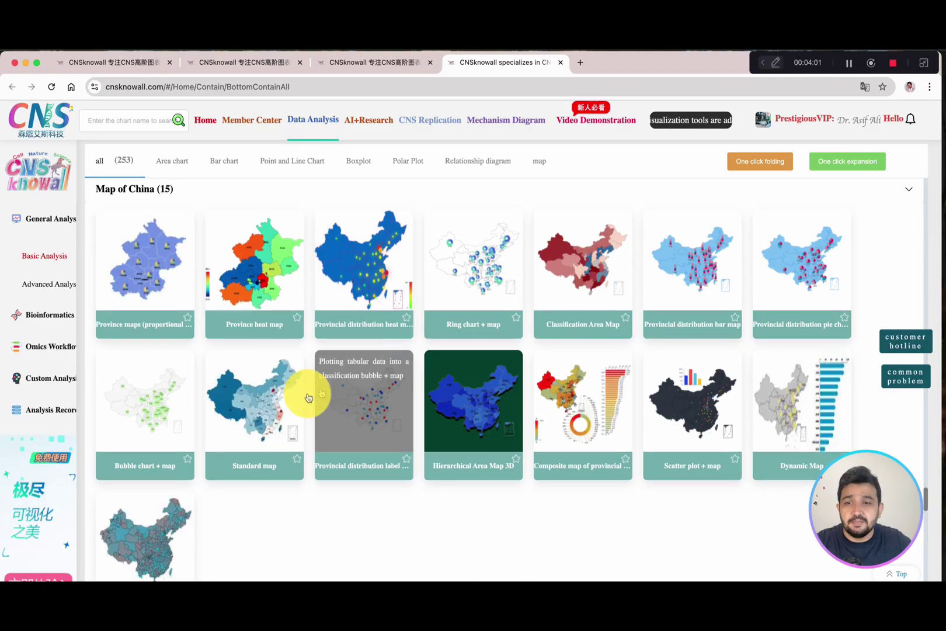
pyautogui.scroll(-8, 309, 394)
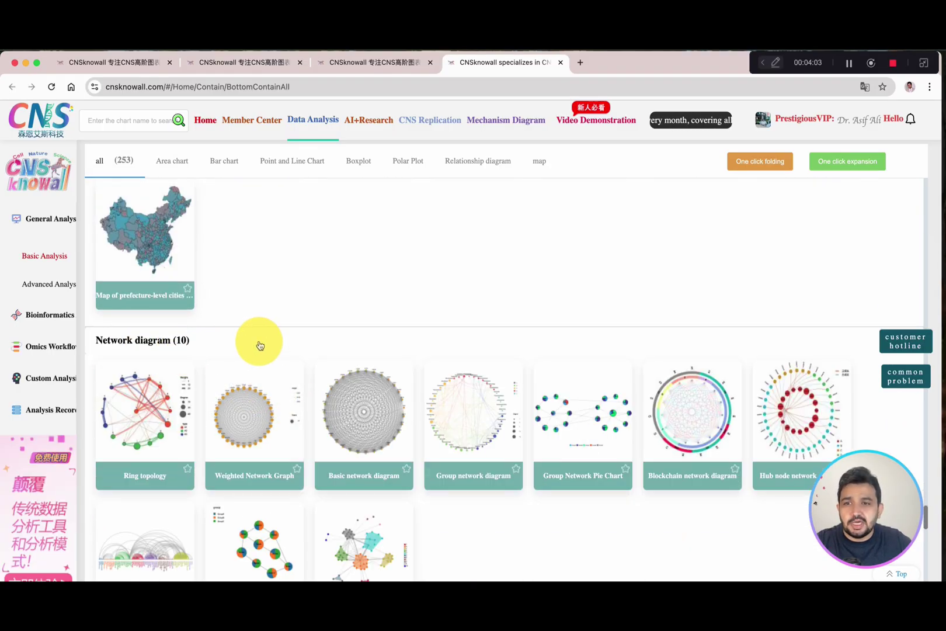
pyautogui.scroll(-8, 261, 345)
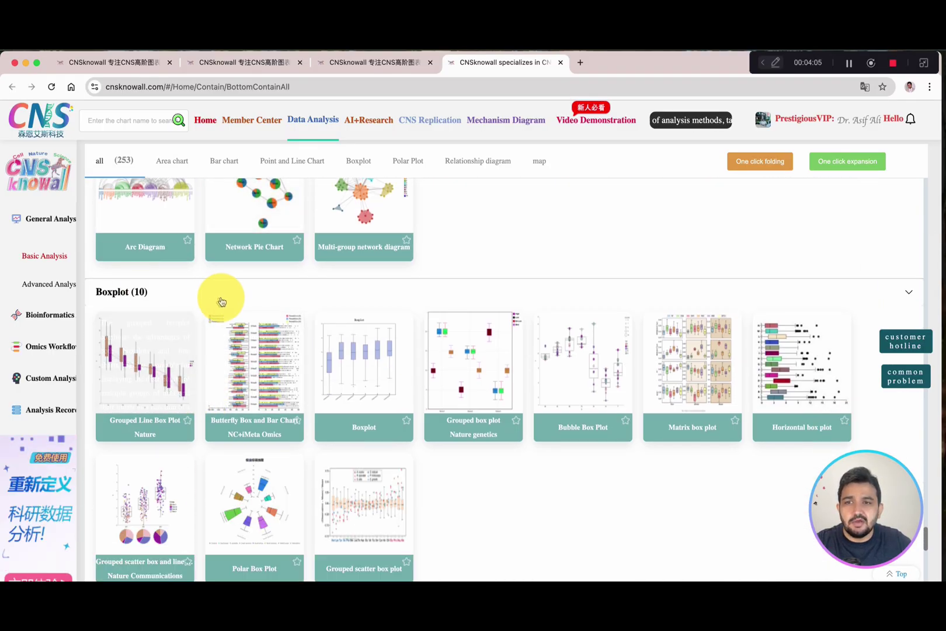
pyautogui.scroll(-6, 221, 301)
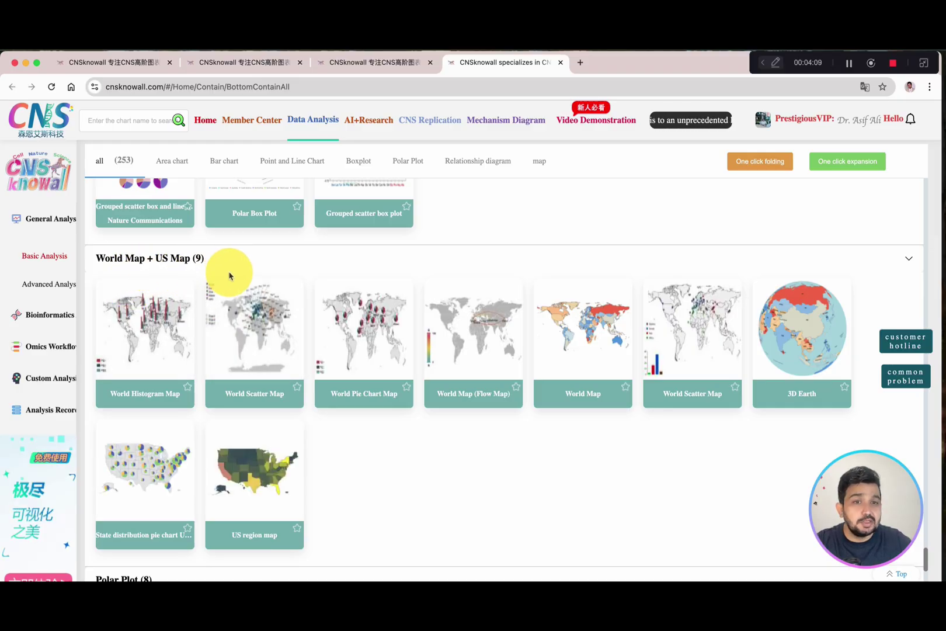
pyautogui.scroll(-2, 234, 298)
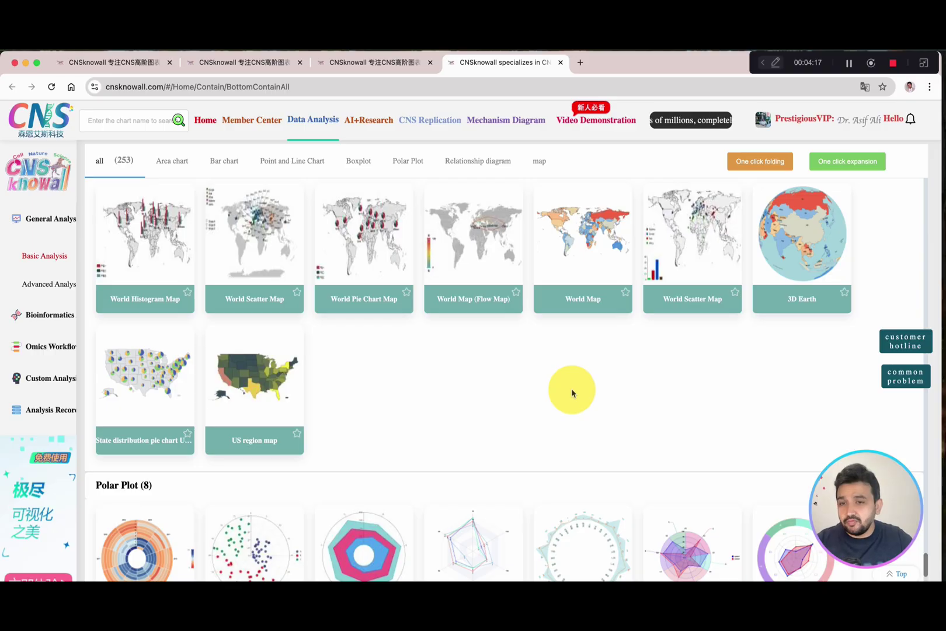
pyautogui.scroll(-4, 442, 425)
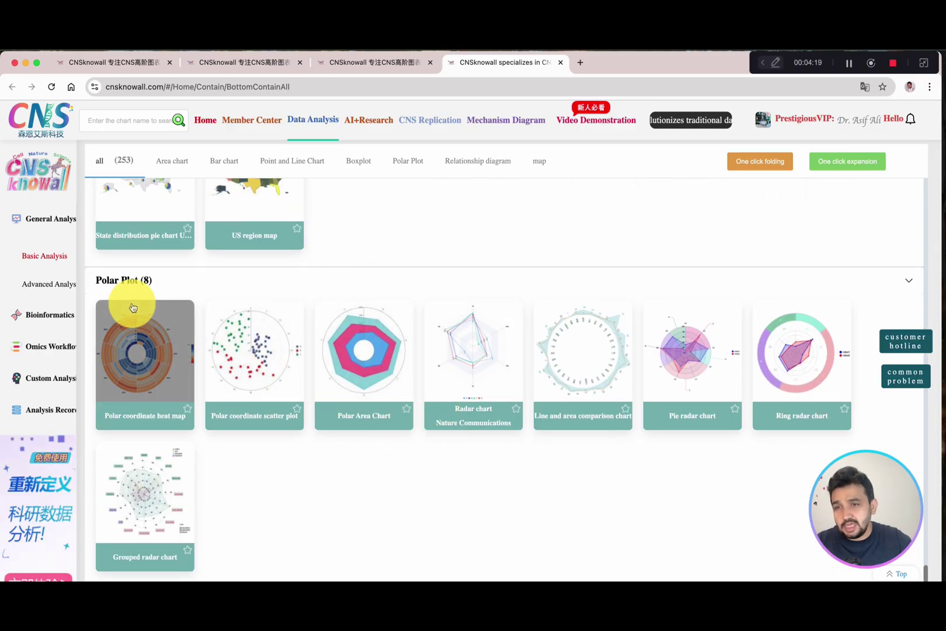
pyautogui.scroll(3, 426, 215)
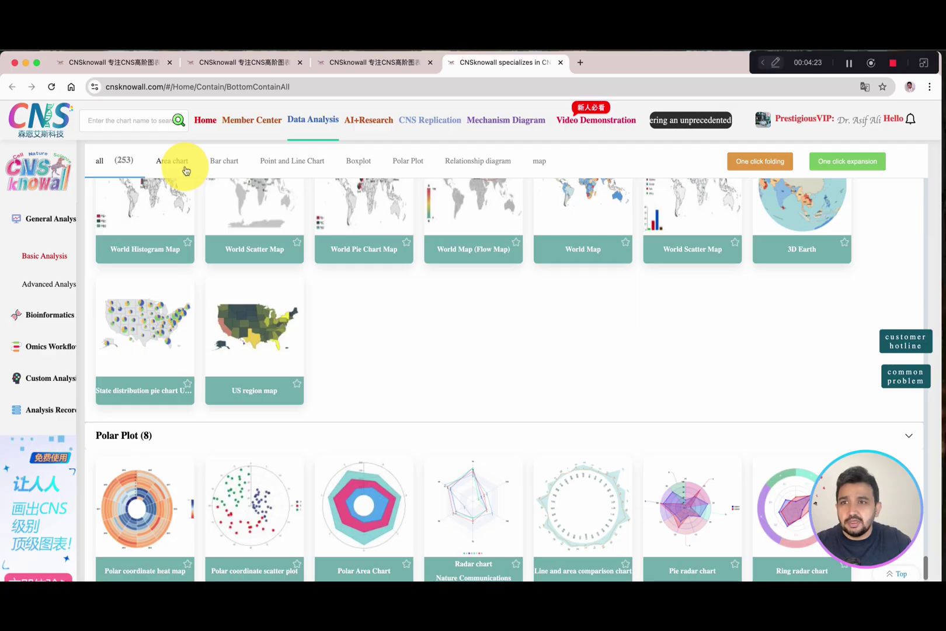
# Step: Open the Advanced Analysis gallery and look through its heatmap and violin-type chart templates
pyautogui.click(56, 290)
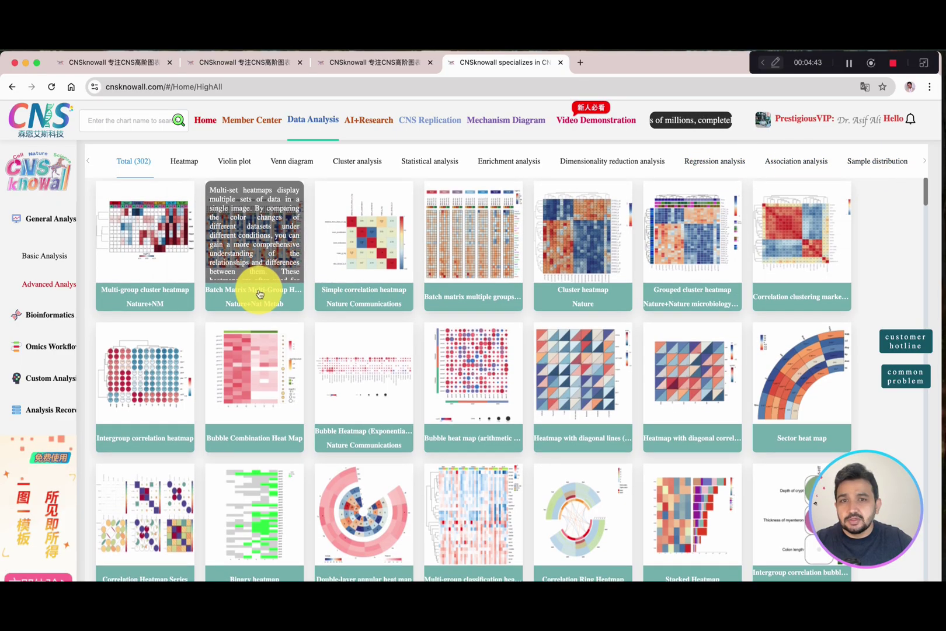
pyautogui.scroll(-1, 393, 292)
pyautogui.scroll(-4, 421, 331)
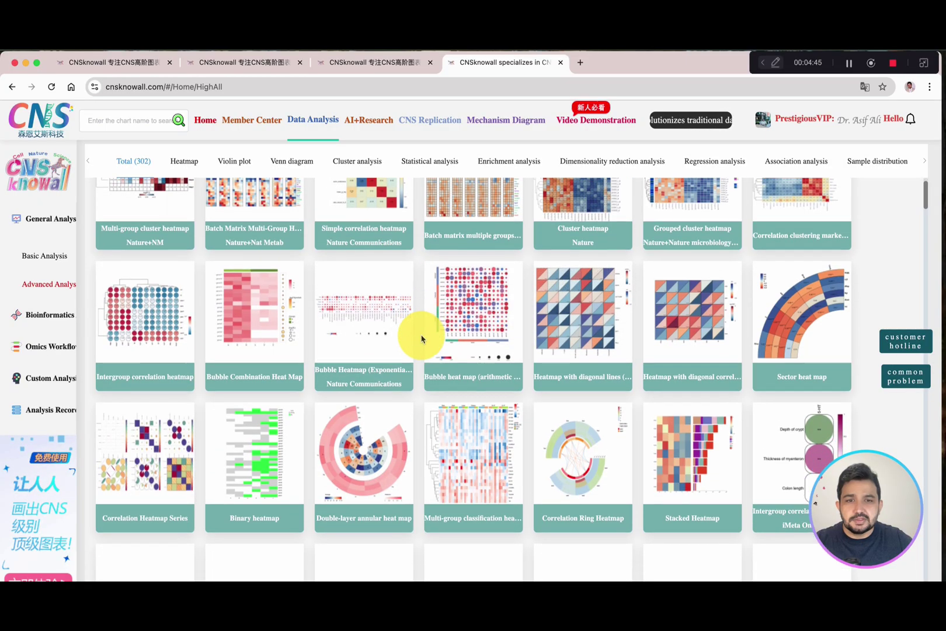
pyautogui.scroll(-6, 432, 339)
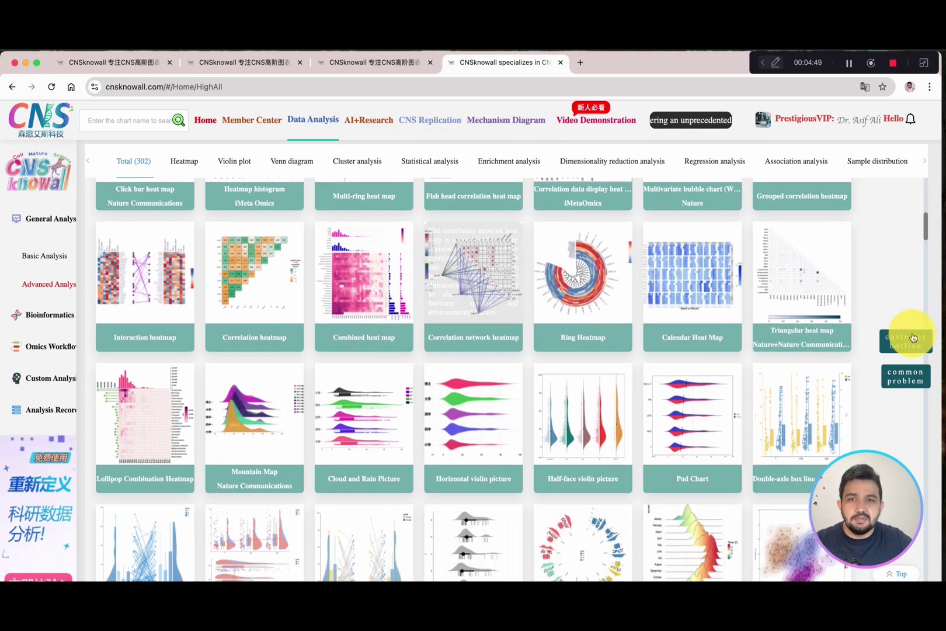
pyautogui.scroll(-2, 614, 348)
pyautogui.scroll(-3, 550, 419)
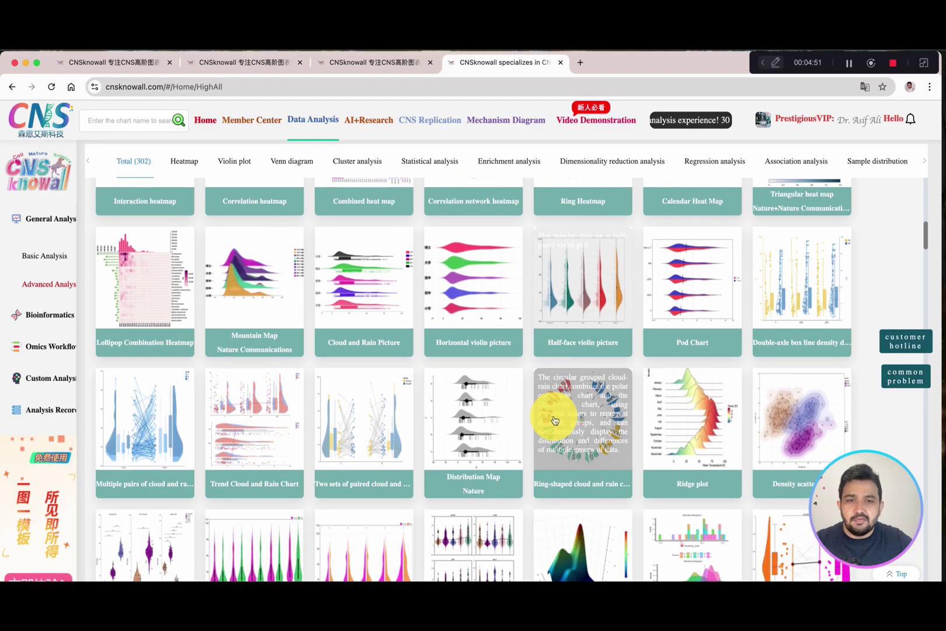
pyautogui.scroll(-2, 619, 349)
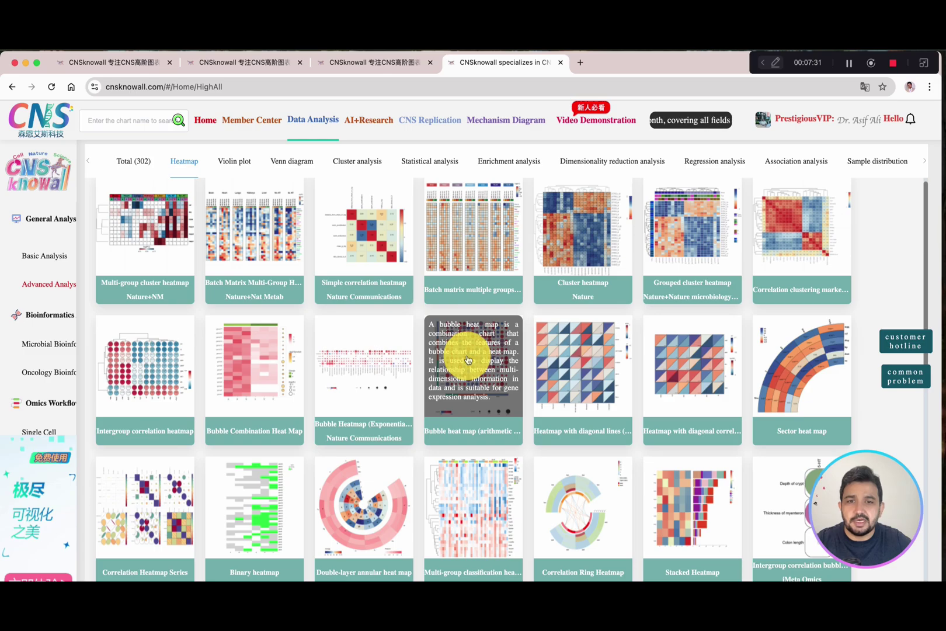
# Step: Open the arithmetic progression bubble heat map template from the Heatmap category and translate its page to English
pyautogui.click(471, 377)
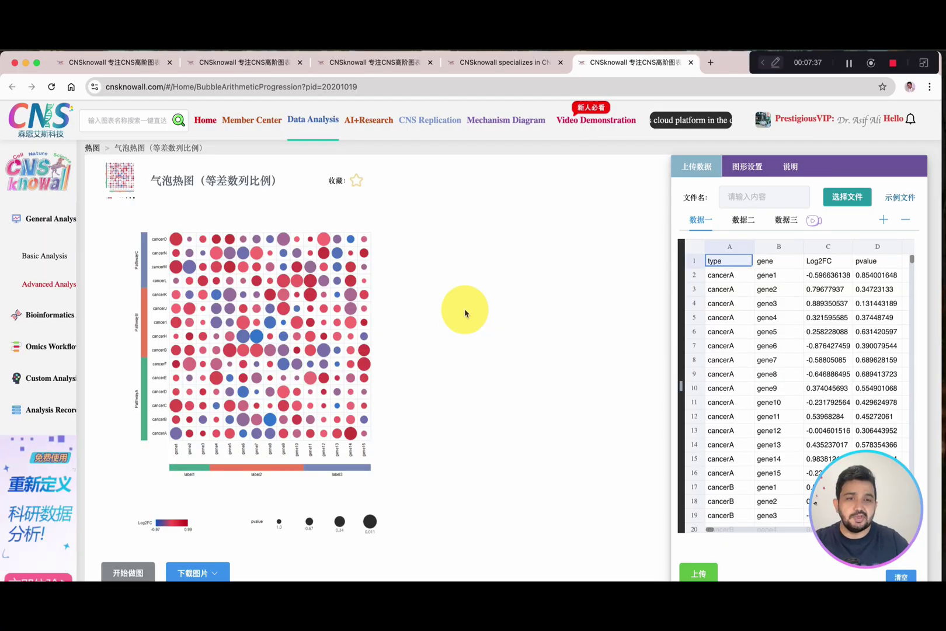
pyautogui.rightClick(586, 220)
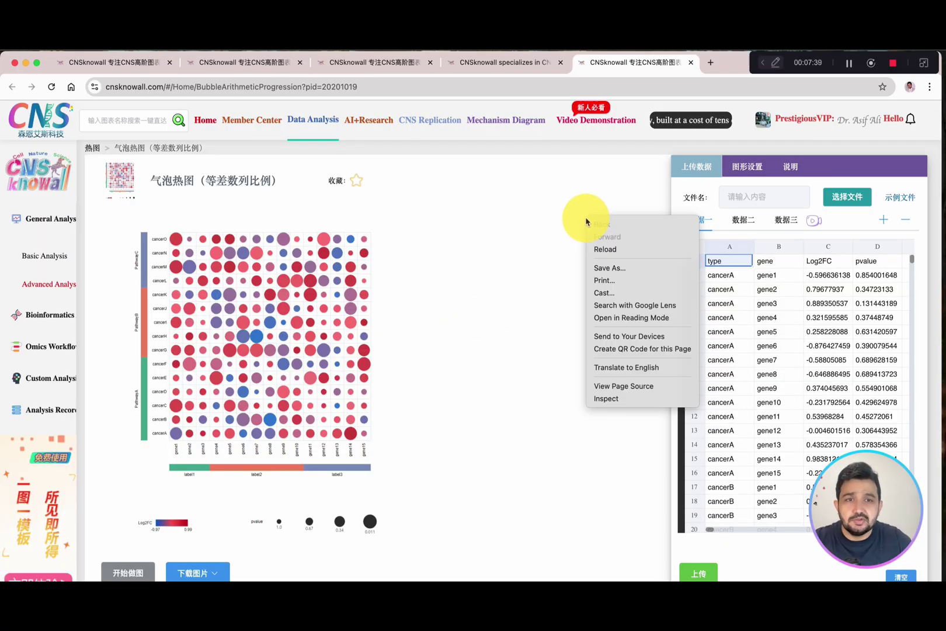
pyautogui.click(620, 367)
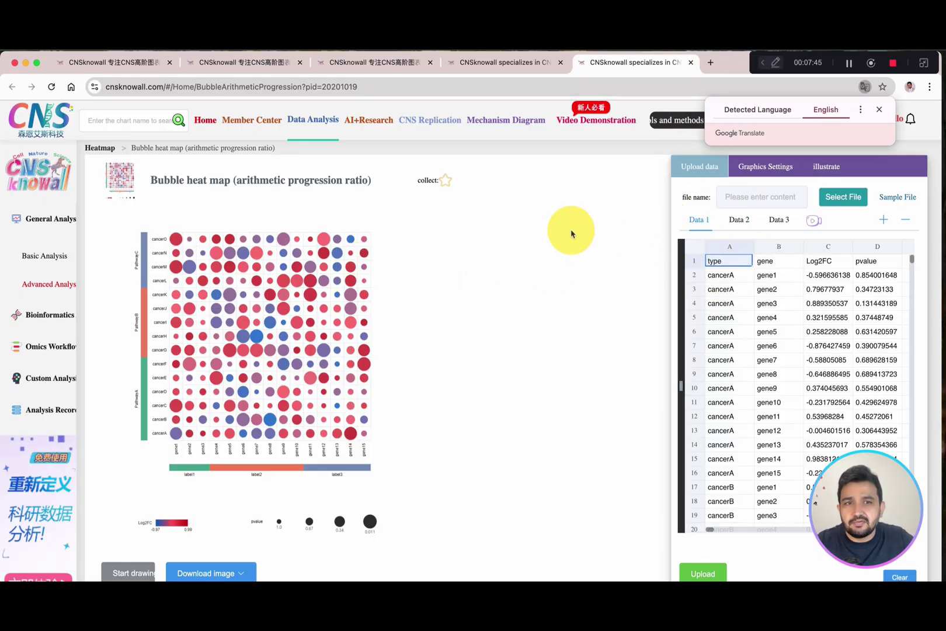
# Step: Highlight cells A1 to D14 of the Data 1 sample table and open the dialog for uploading data files
pyautogui.click(742, 293)
pyautogui.moveTo(718, 267); pyautogui.dragTo(890, 446)
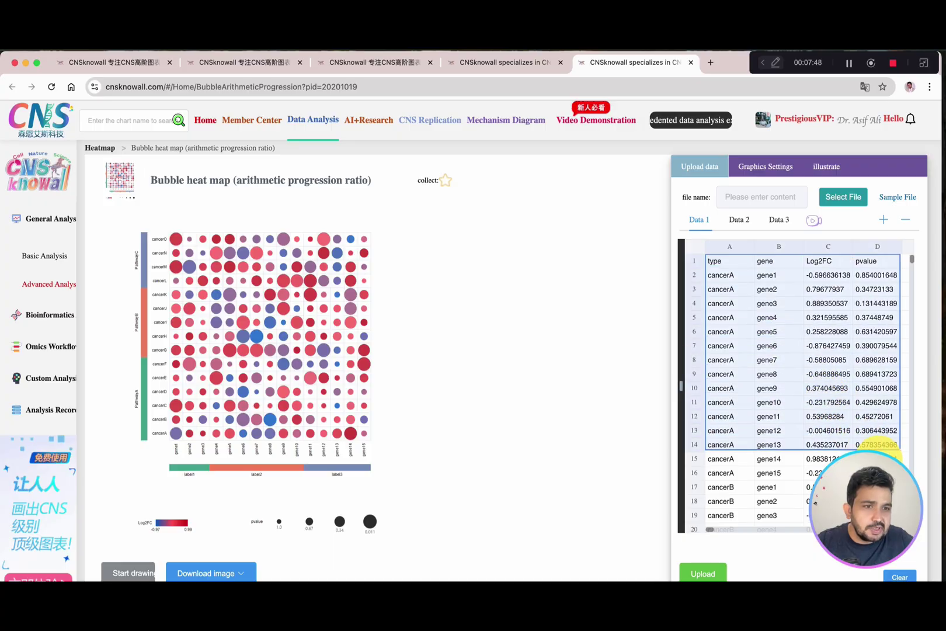
pyautogui.click(846, 202)
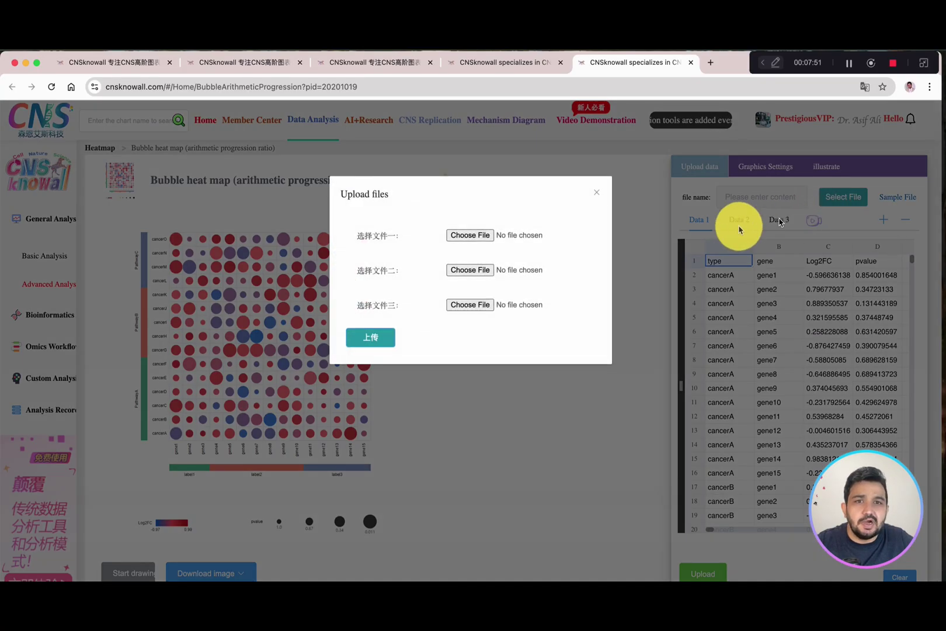
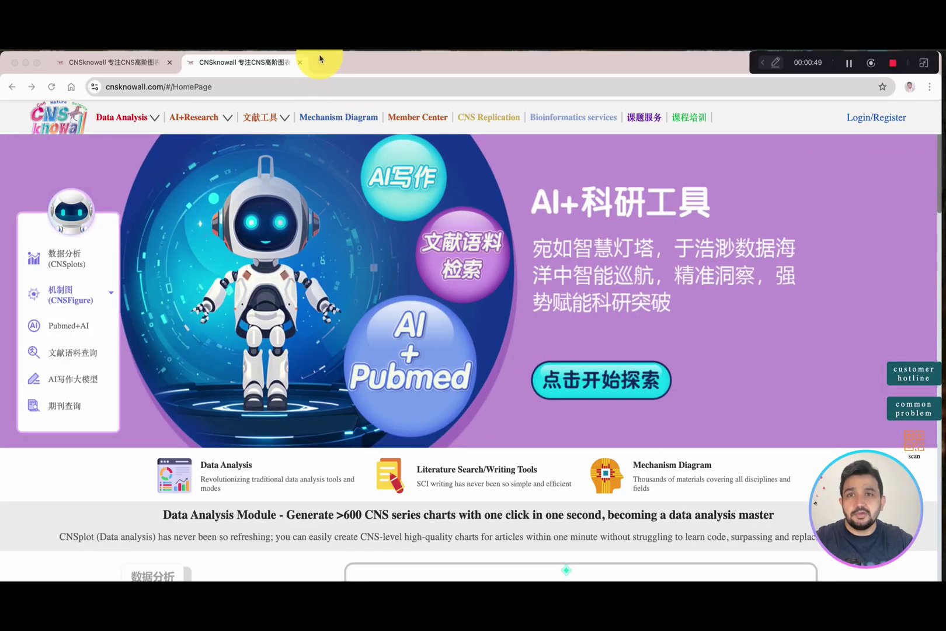
# Step: Open Google in a new browser tab and search for "cnsknowall"
pyautogui.click(320, 62)
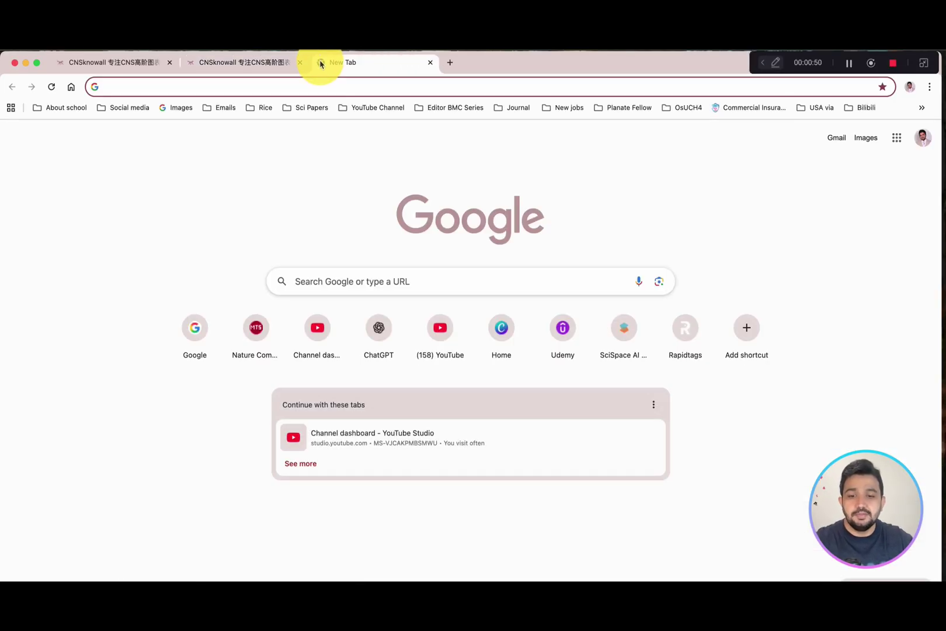
pyautogui.write('g')
pyautogui.press('Return')
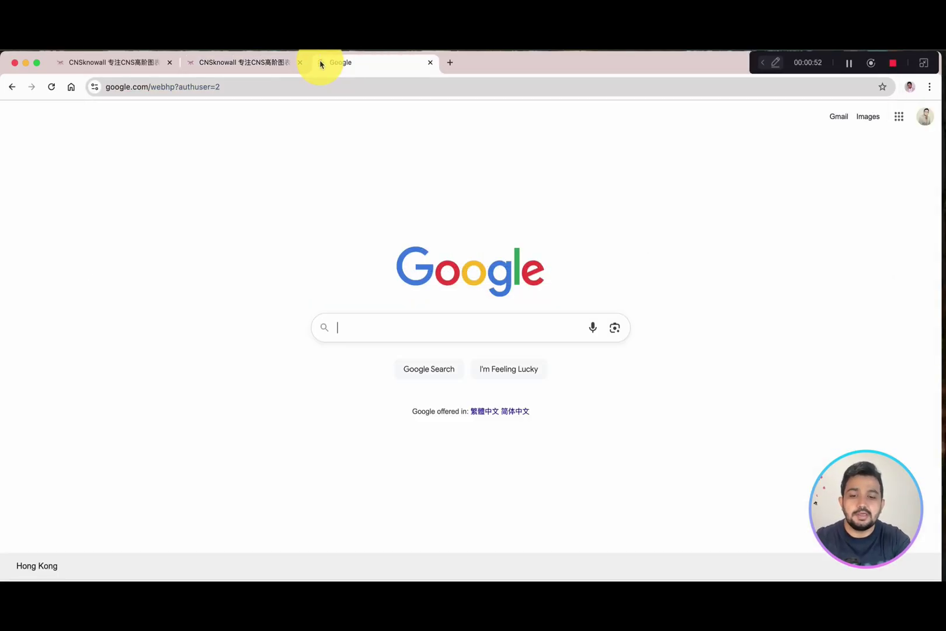
pyautogui.write('cns')
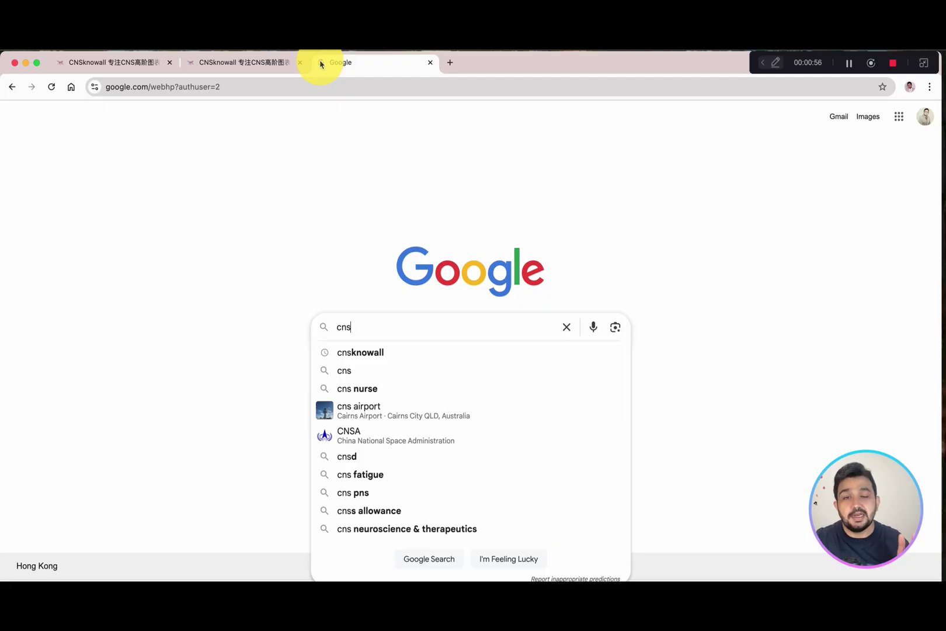
pyautogui.write('kn')
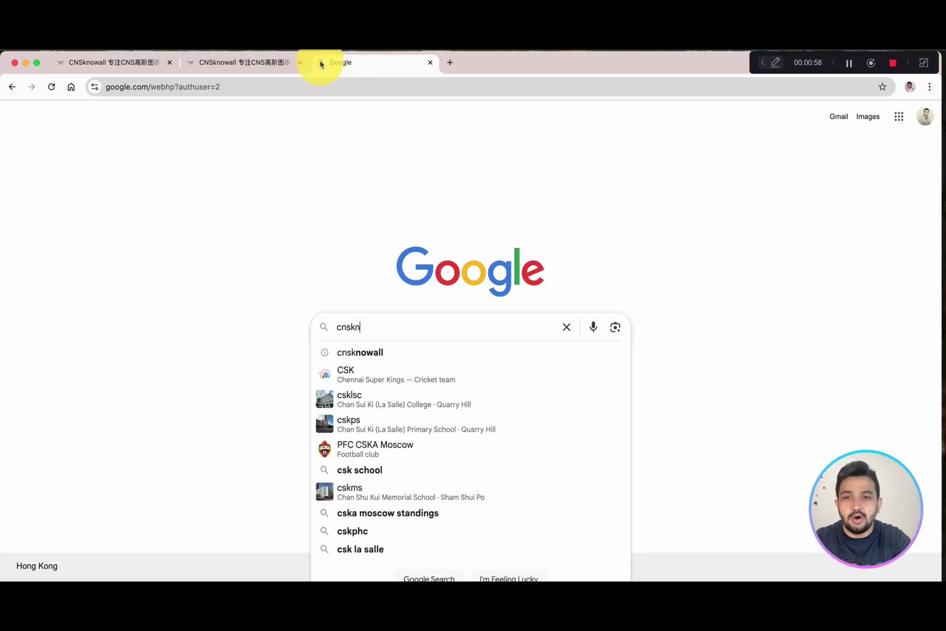
pyautogui.write('owall')
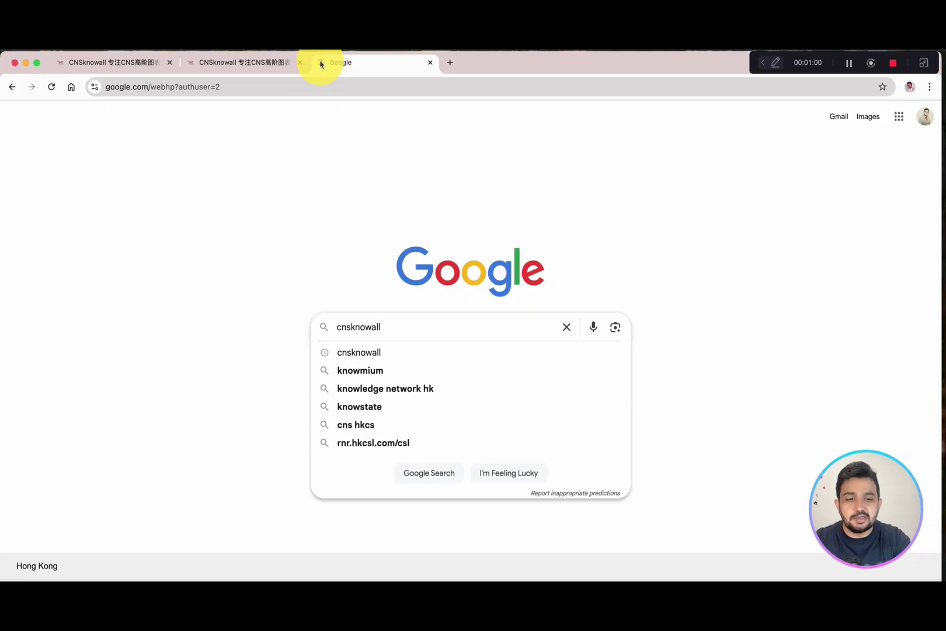
pyautogui.press('Return')
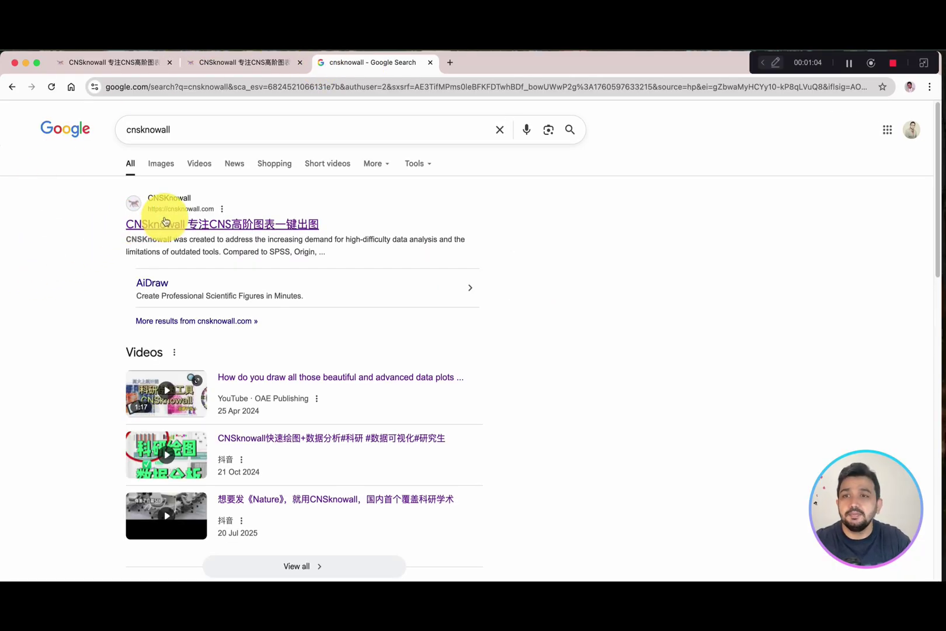
# Step: Open the CNSknowall home page from the Google results and log in to the account
pyautogui.click(169, 228)
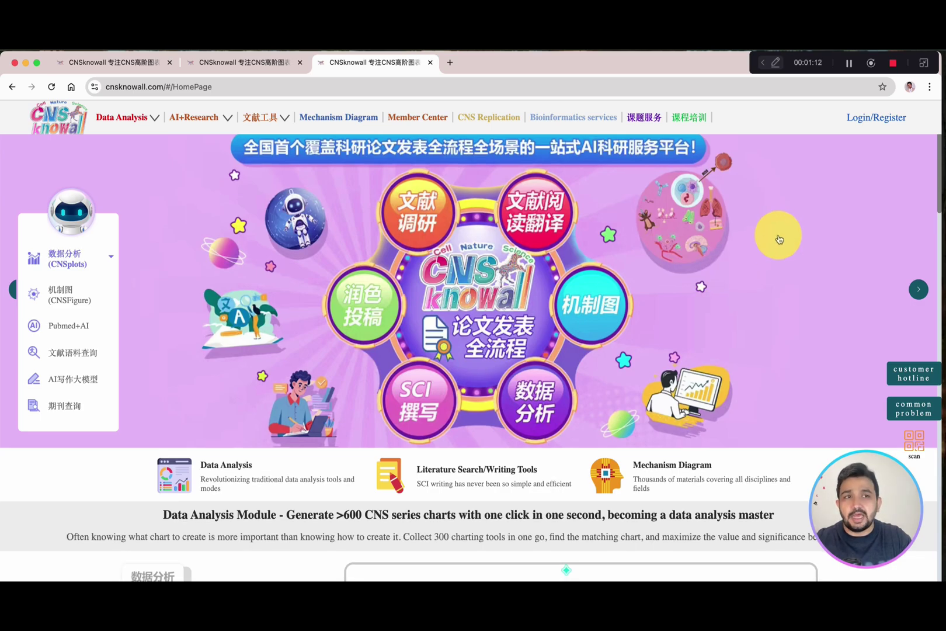
pyautogui.click(876, 119)
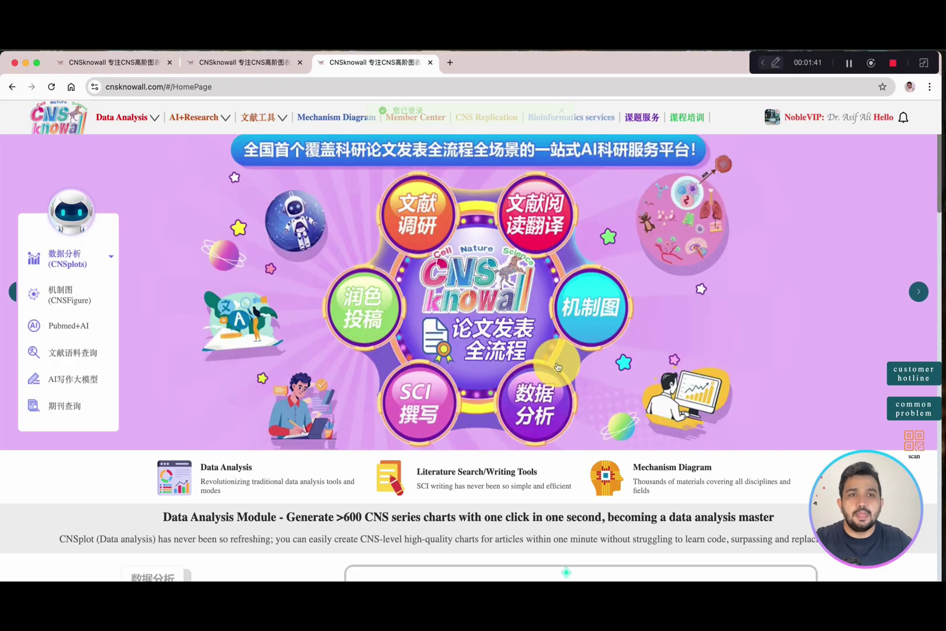
# Step: Open the Basic Analysis chart gallery of the Data Analysis module from the home page
pyautogui.moveTo(151, 135)
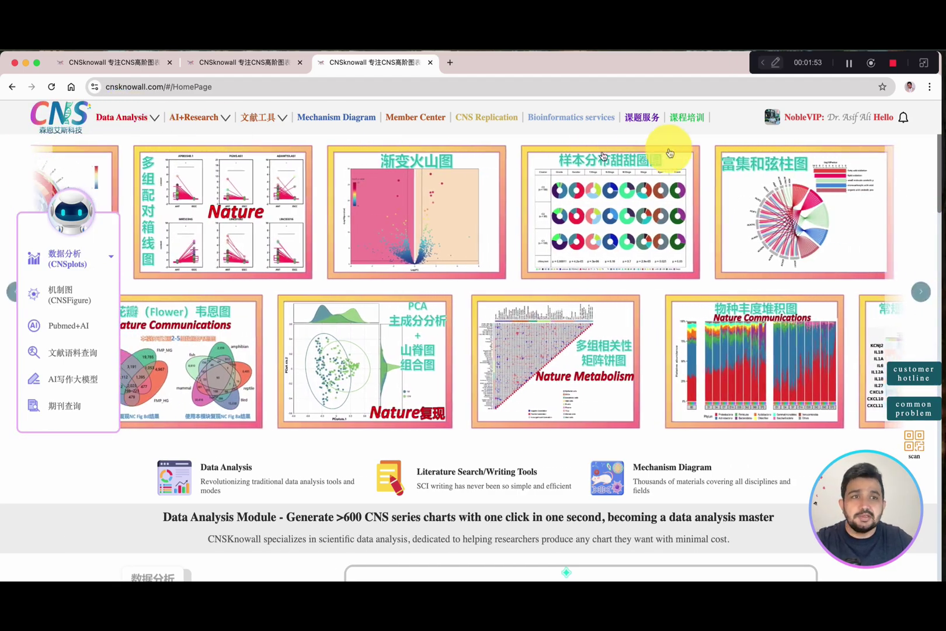
pyautogui.rightClick(707, 74)
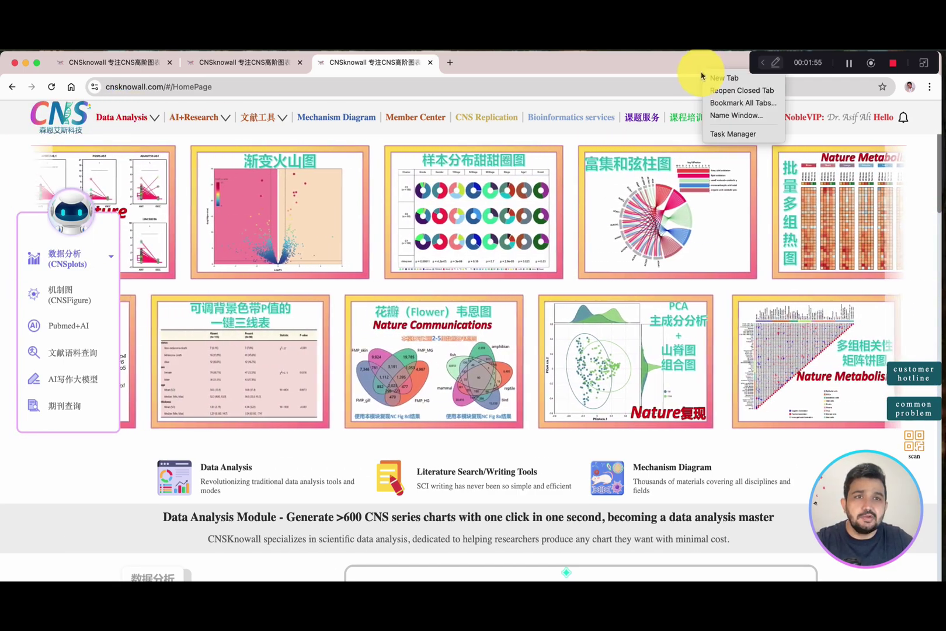
pyautogui.click(592, 74)
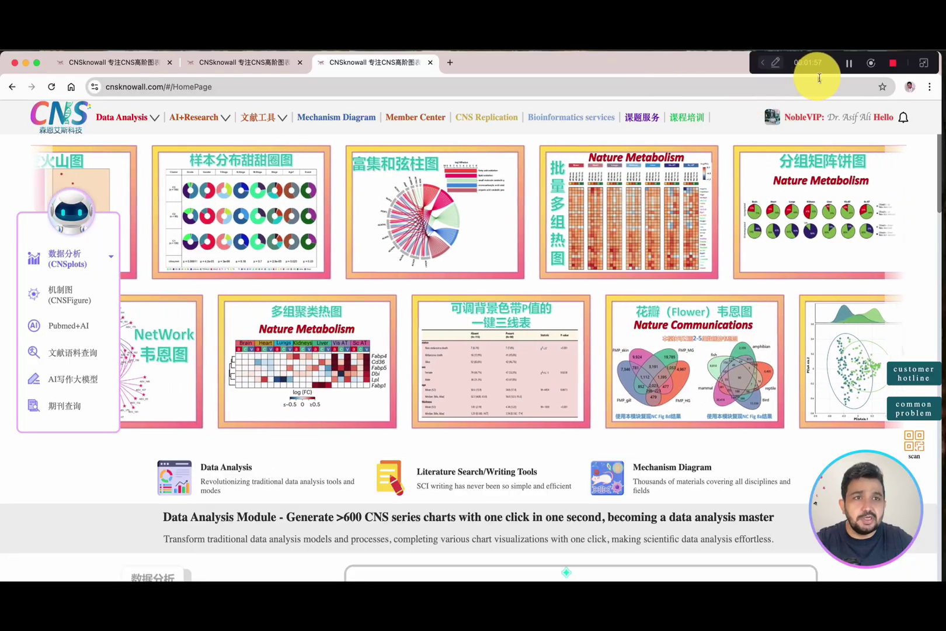
pyautogui.click(111, 118)
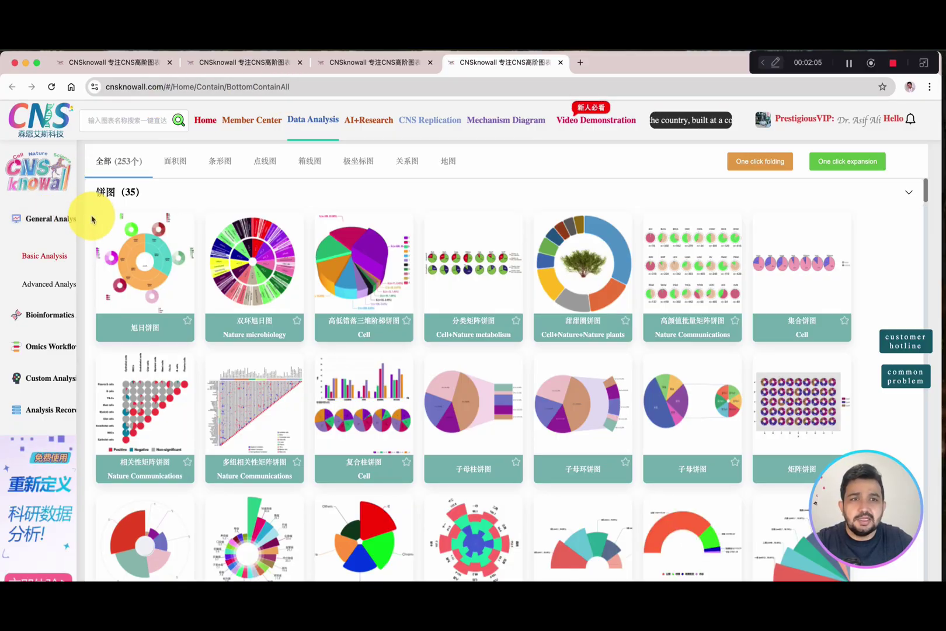
# Step: Collapse all chart categories in the Basic Analysis gallery and translate the page to English
pyautogui.moveTo(165, 325)
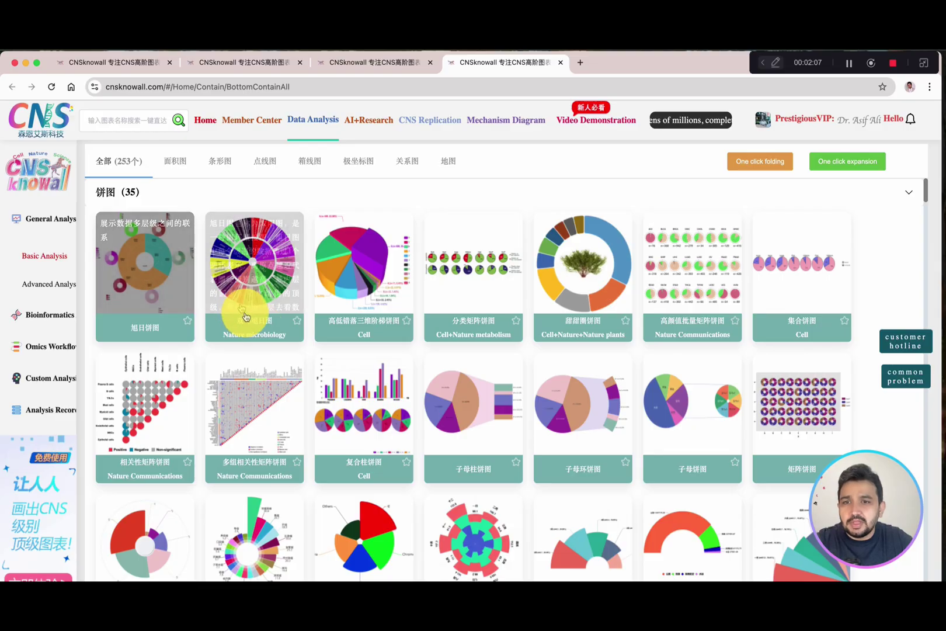
pyautogui.moveTo(482, 275)
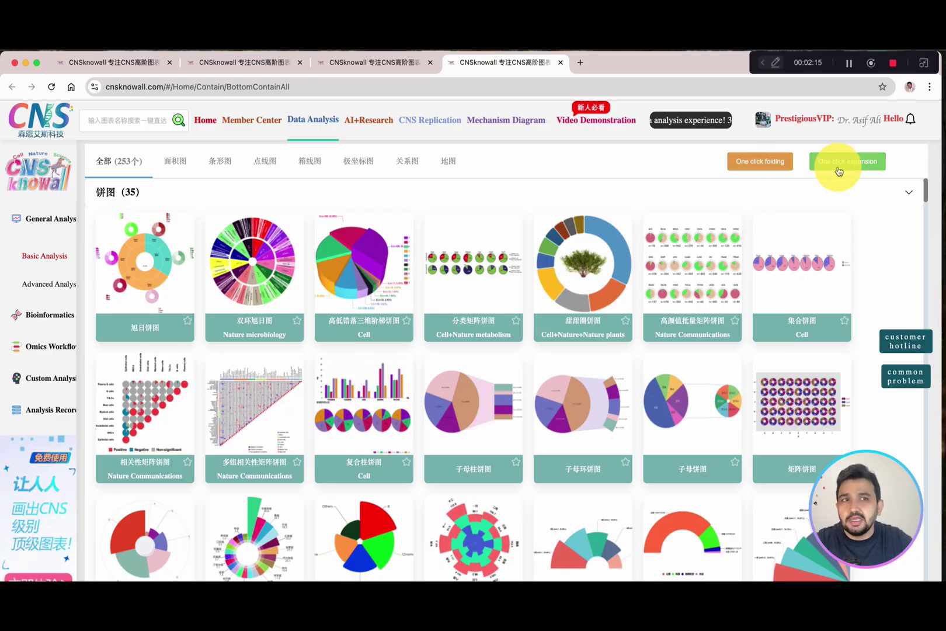
pyautogui.click(760, 166)
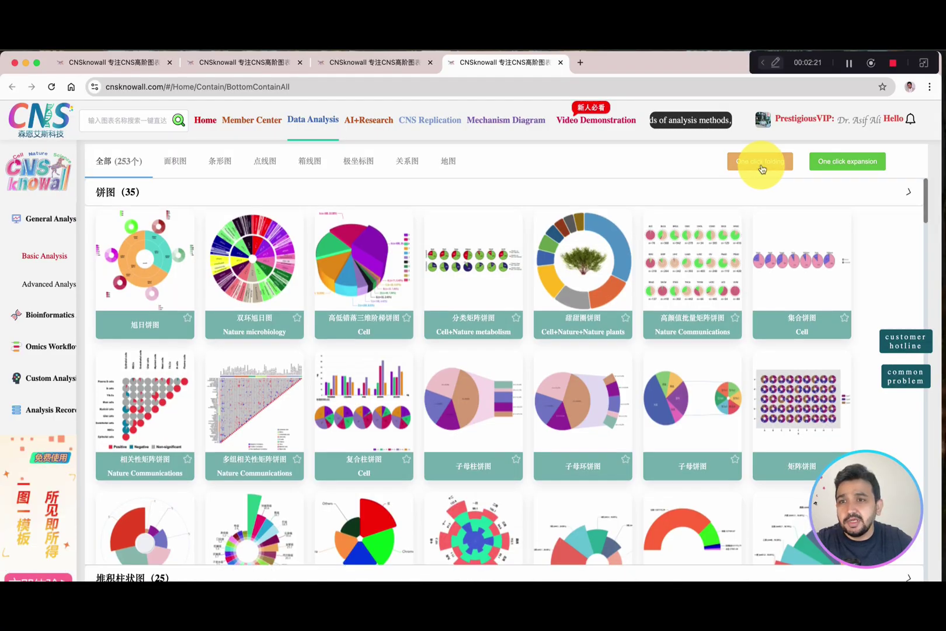
pyautogui.rightClick(444, 222)
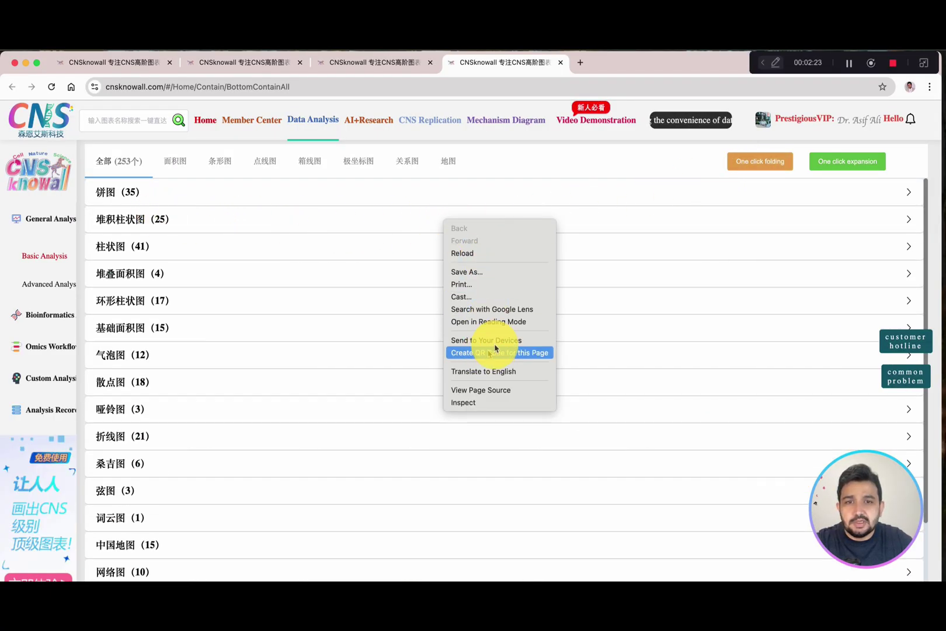
pyautogui.click(511, 372)
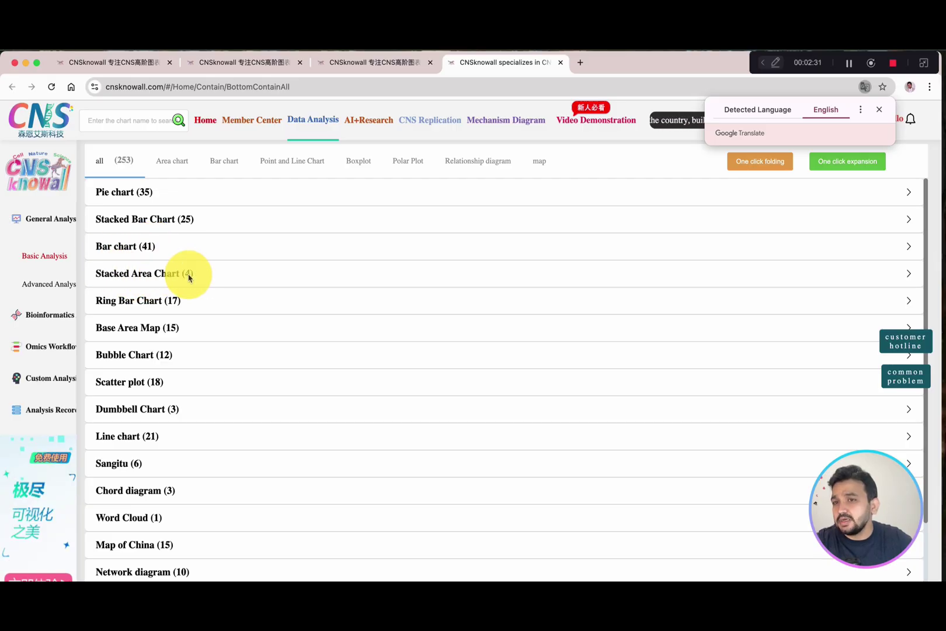
pyautogui.scroll(-1, 172, 374)
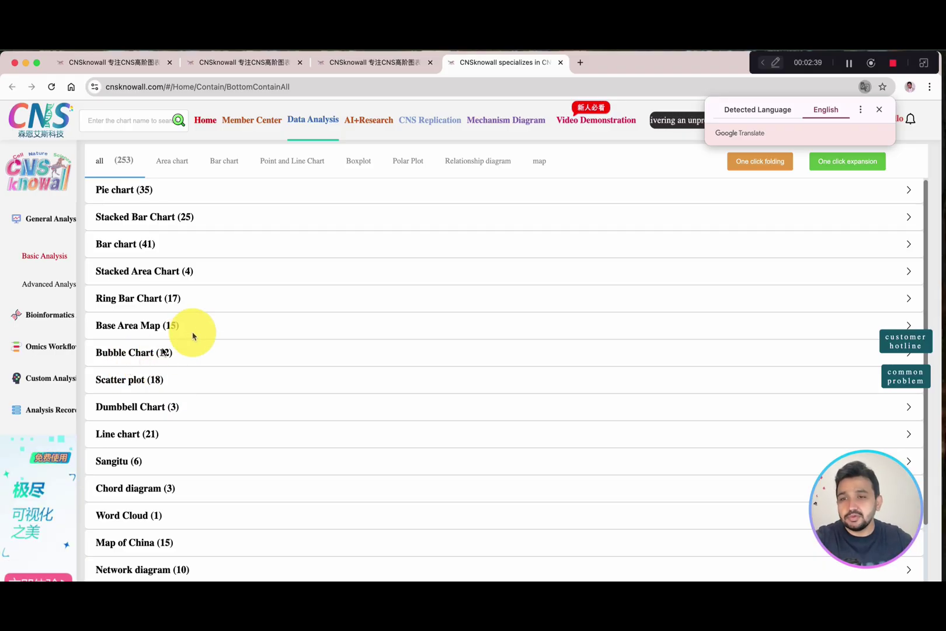
# Step: Expand all chart categories and look through the pie, stacked bar and bar chart templates
pyautogui.click(838, 166)
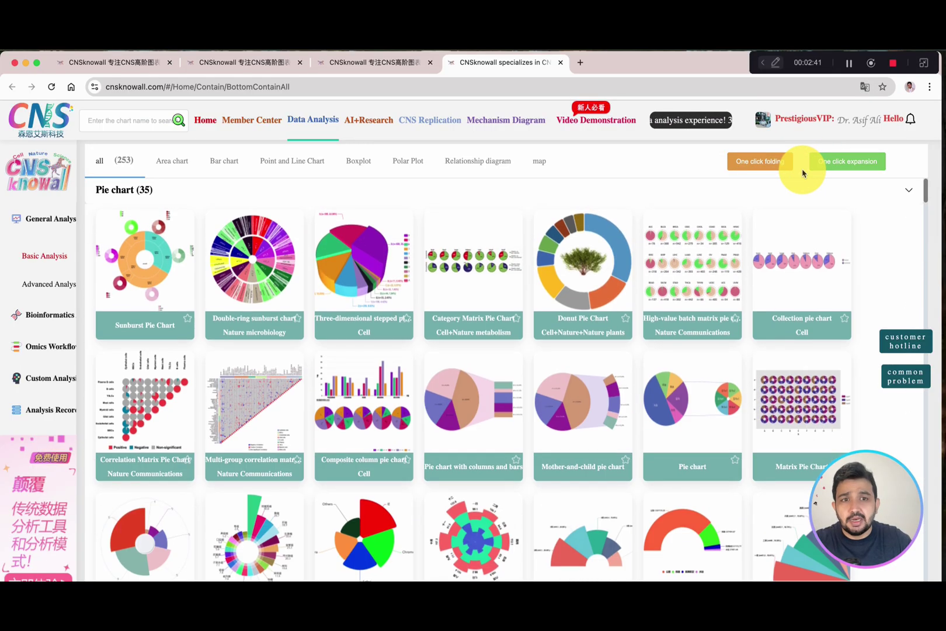
pyautogui.scroll(-3, 449, 313)
pyautogui.scroll(-1, 280, 310)
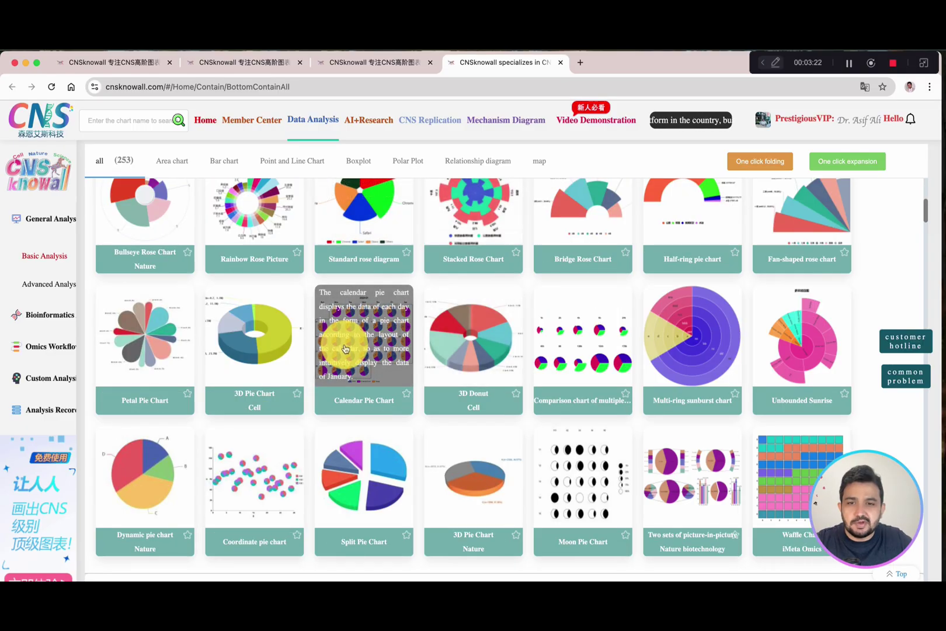
pyautogui.scroll(-3, 380, 348)
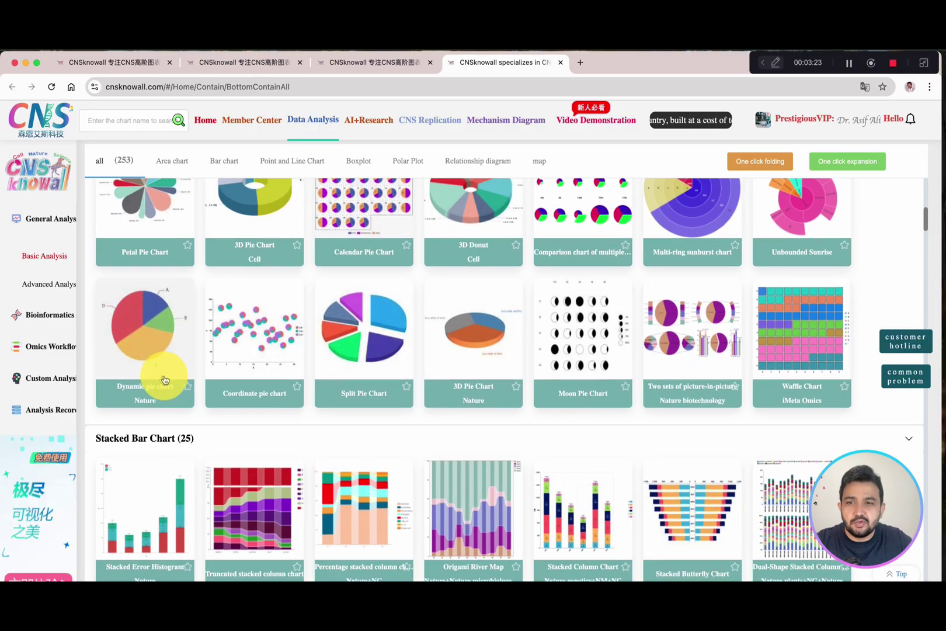
pyautogui.scroll(-3, 154, 270)
pyautogui.scroll(-3, 258, 264)
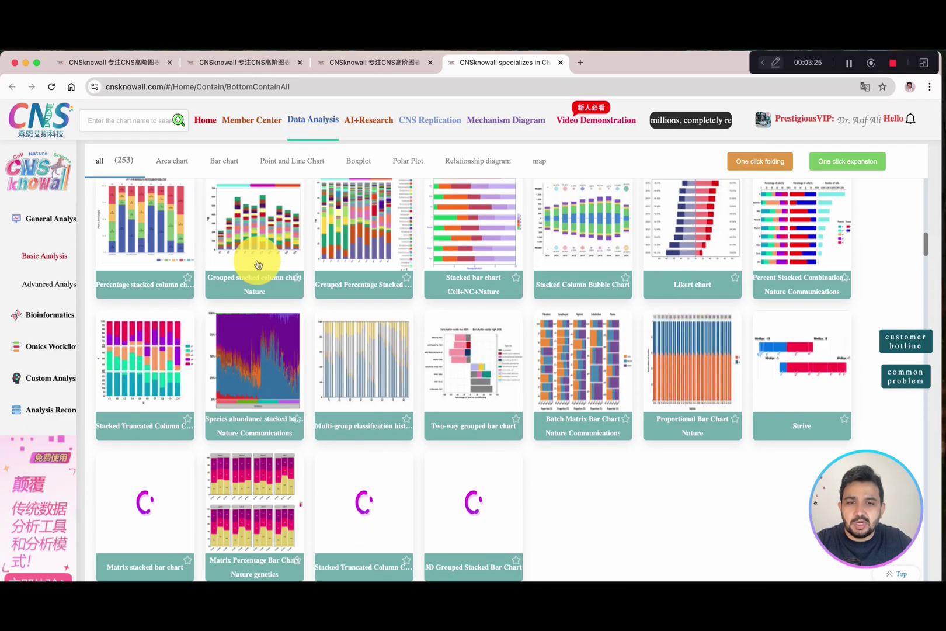
pyautogui.scroll(-5, 486, 317)
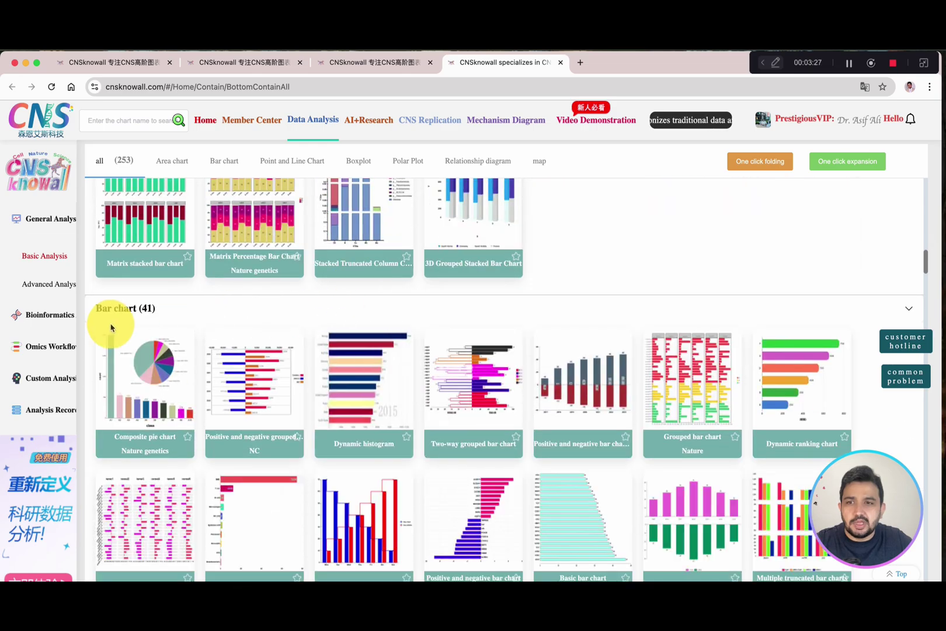
pyautogui.scroll(-1, 144, 313)
pyautogui.scroll(-9, 491, 310)
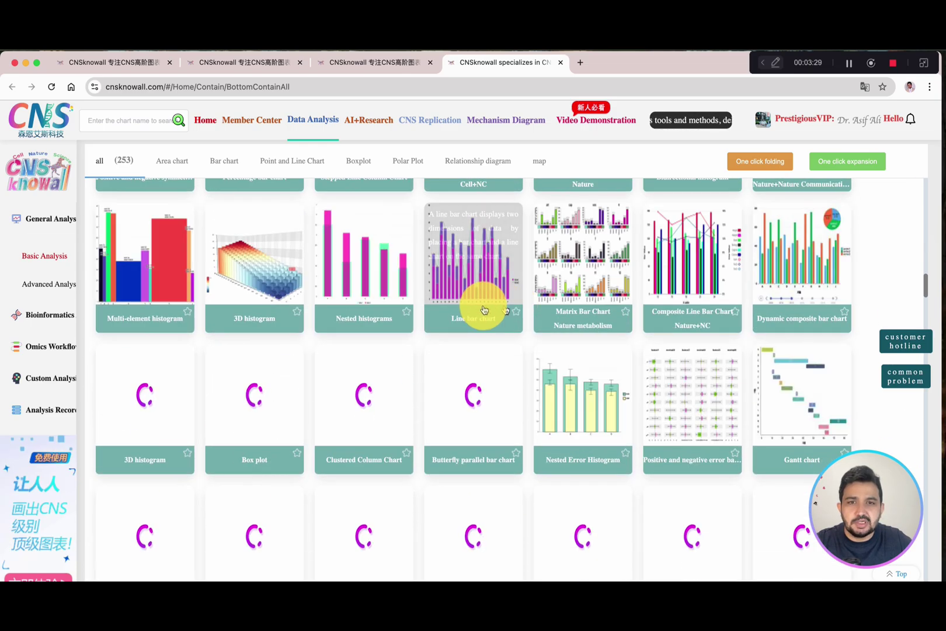
pyautogui.scroll(-1, 386, 305)
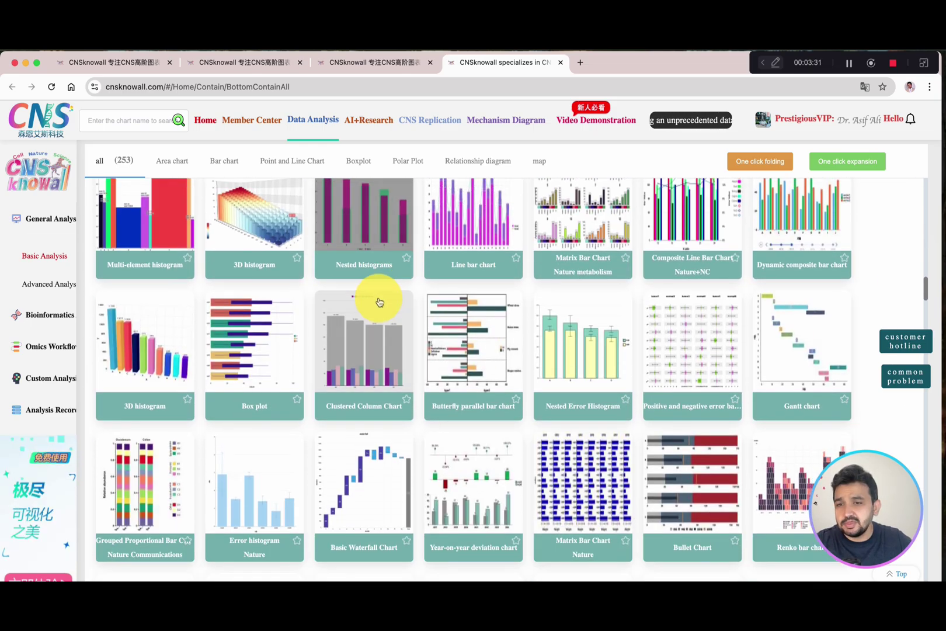
pyautogui.scroll(-5, 353, 313)
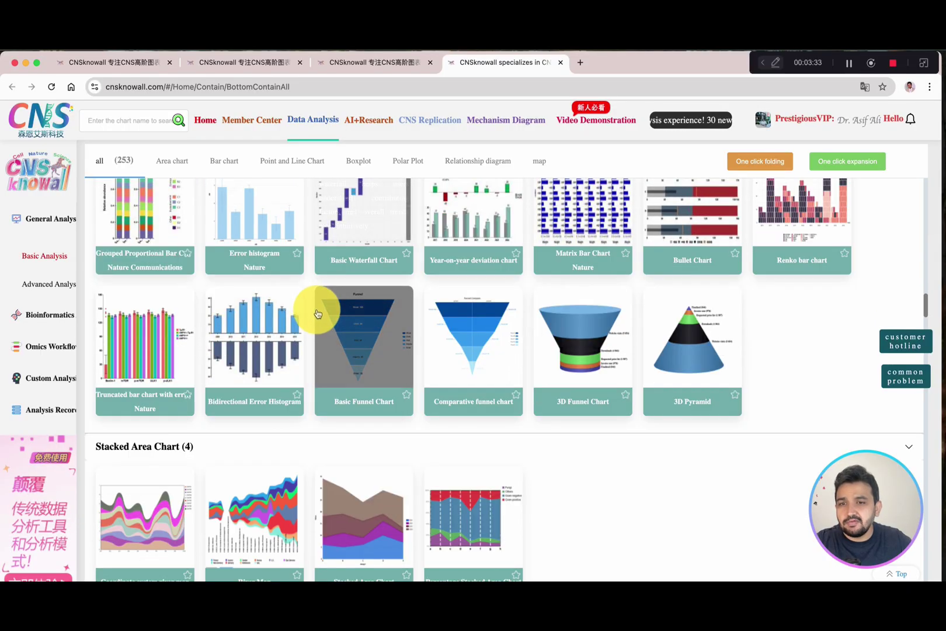
# Step: Look through the stacked area, ring bar, base area map, bubble and scatter plot templates
pyautogui.scroll(-6, 310, 315)
pyautogui.scroll(2, 302, 321)
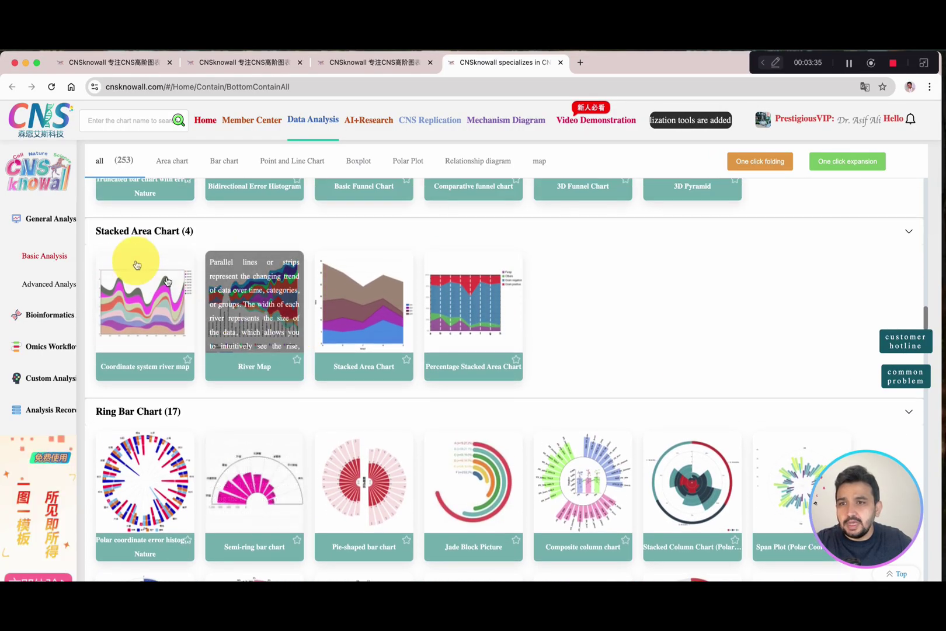
pyautogui.scroll(-3, 190, 242)
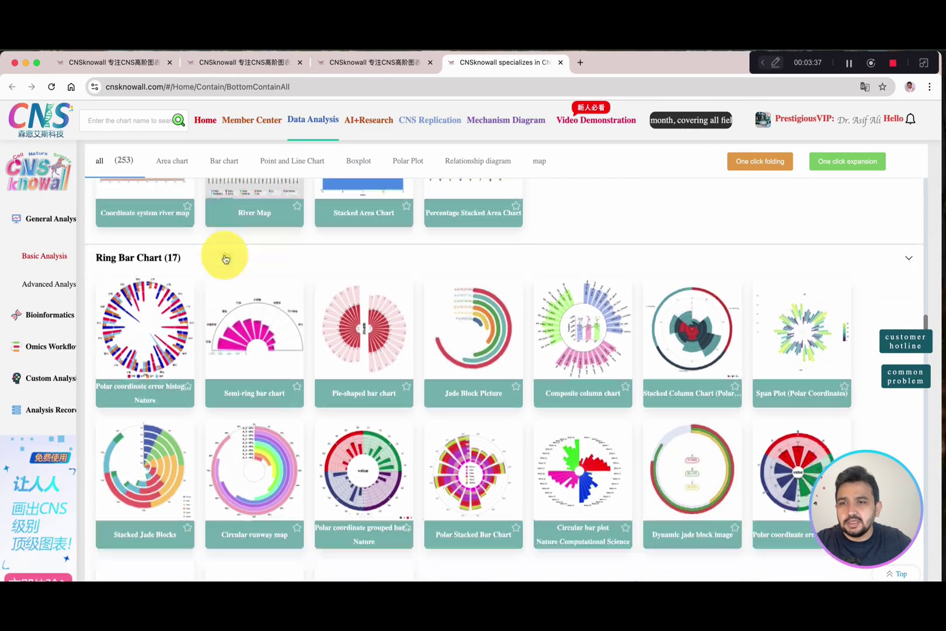
pyautogui.scroll(-7, 403, 328)
pyautogui.scroll(-4, 181, 415)
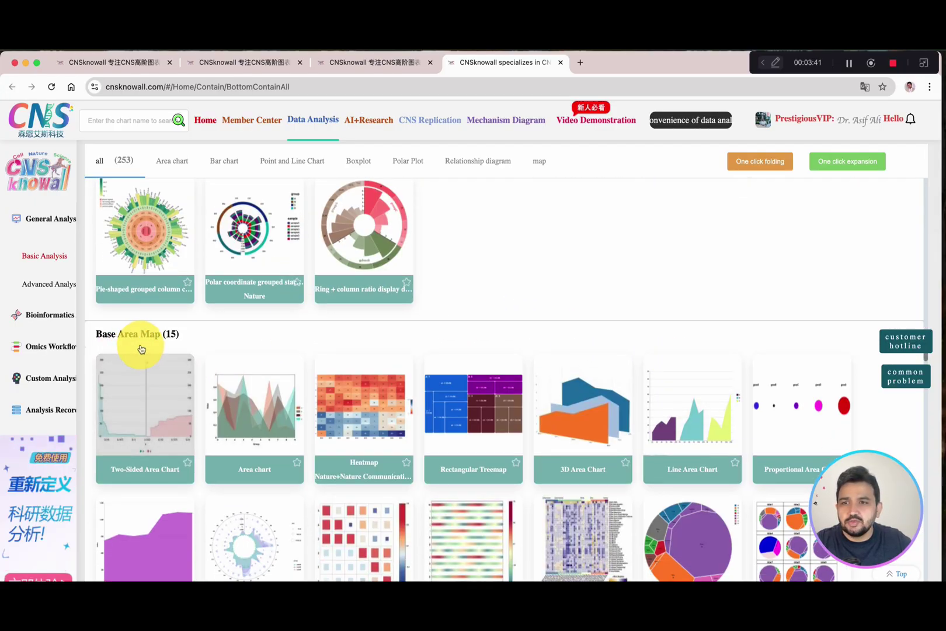
pyautogui.scroll(-10, 254, 359)
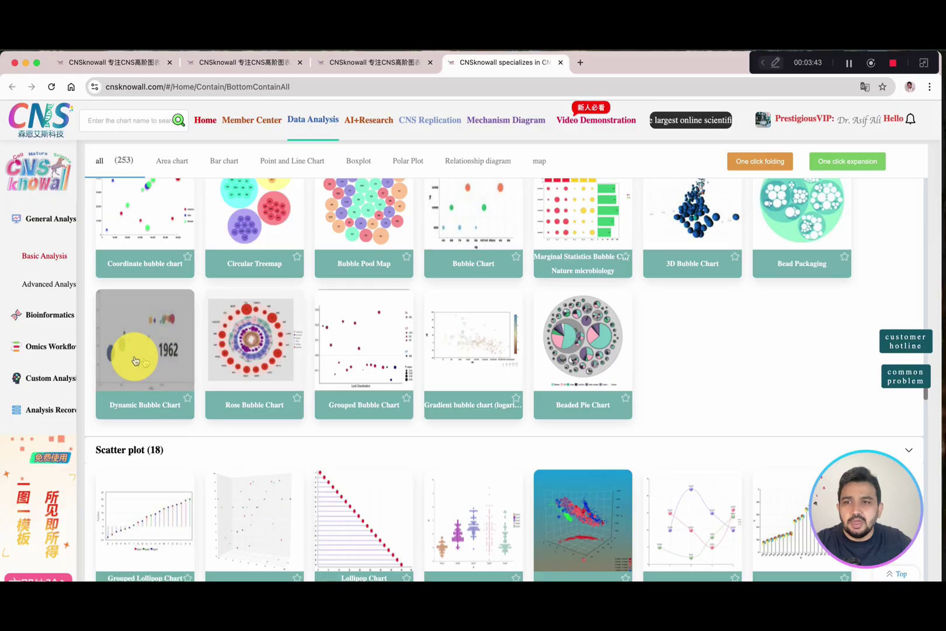
pyautogui.scroll(-3, 249, 380)
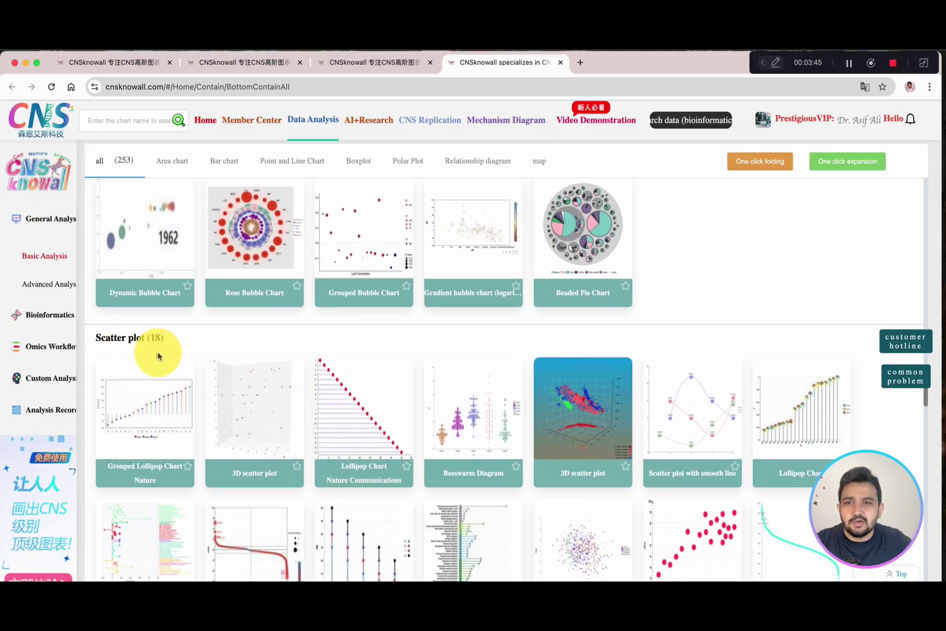
pyautogui.scroll(-2, 507, 344)
pyautogui.scroll(-5, 743, 363)
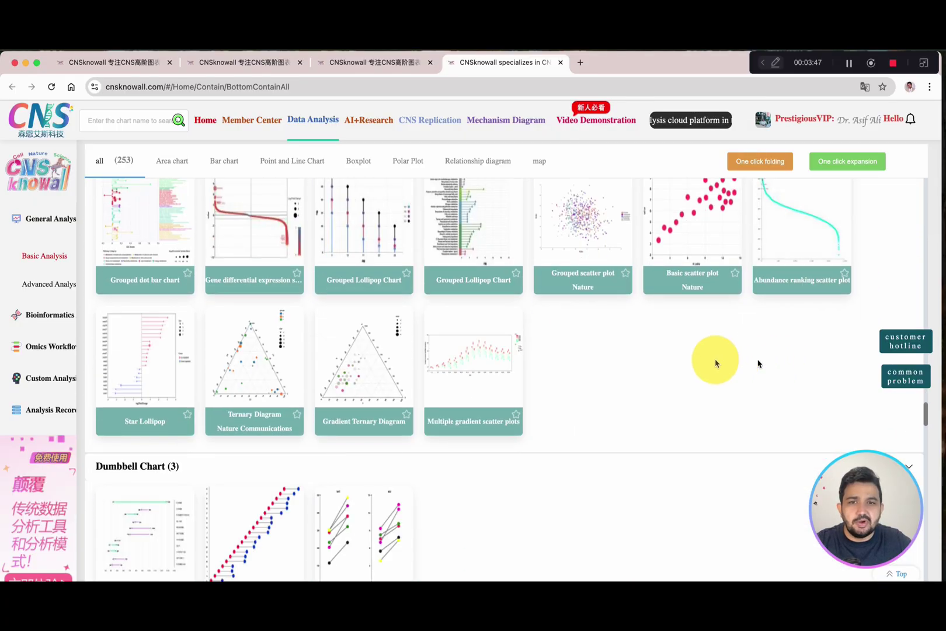
# Step: Look through the dumbbell, line, Sankey and chord diagram templates
pyautogui.scroll(-2, 220, 418)
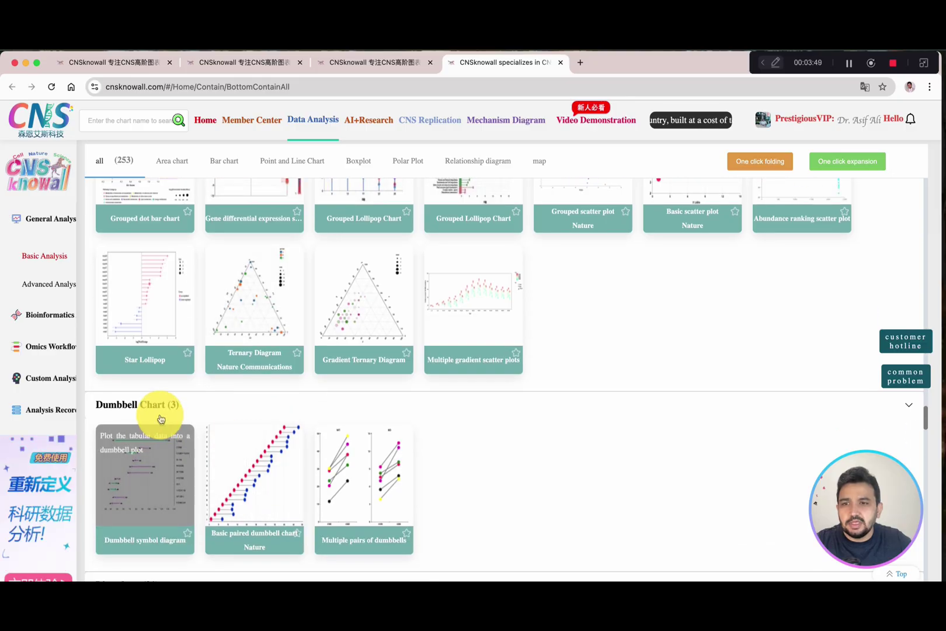
pyautogui.scroll(-5, 234, 391)
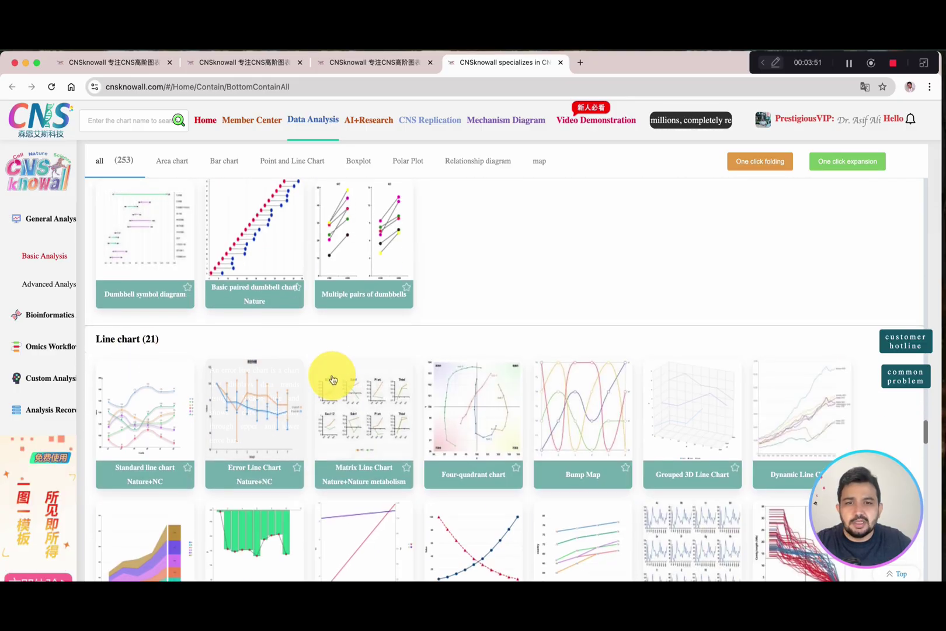
pyautogui.scroll(-1, 379, 380)
pyautogui.scroll(-10, 412, 379)
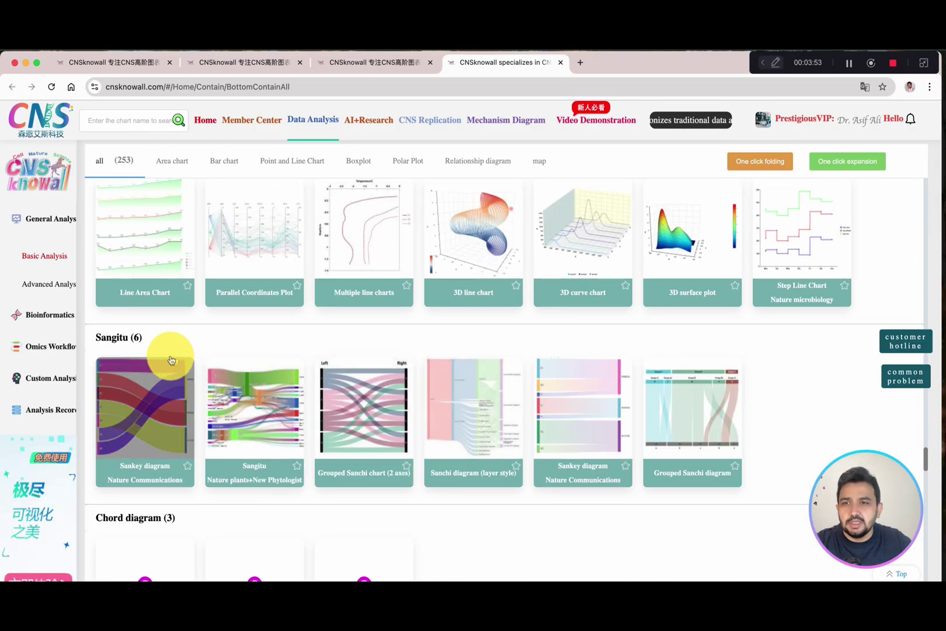
pyautogui.scroll(-1, 169, 359)
pyautogui.scroll(-4, 186, 369)
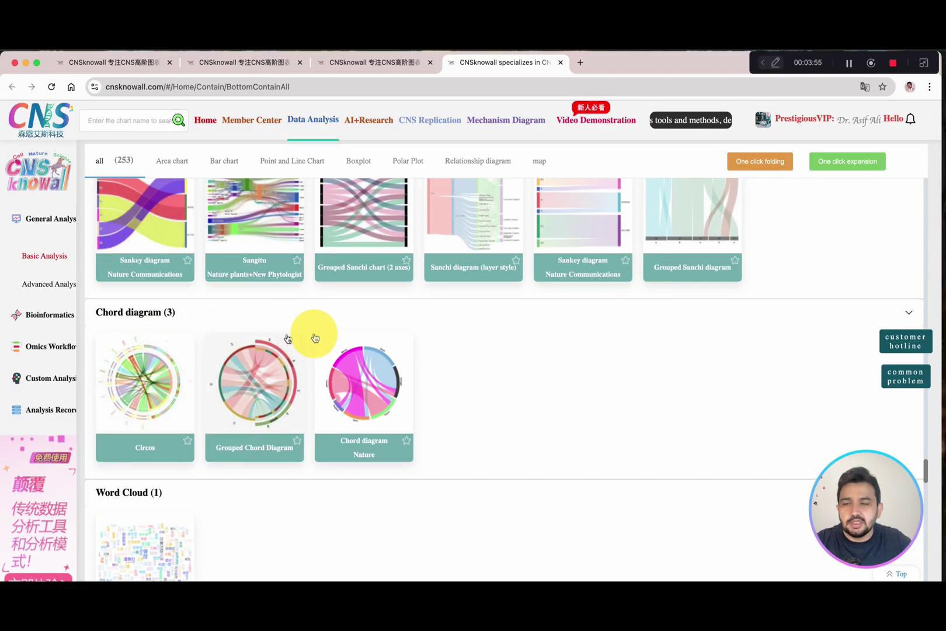
# Step: Look through the word cloud, Map of China, network diagram, boxplot and world and US map templates
pyautogui.scroll(-4, 492, 353)
pyautogui.scroll(1, 446, 360)
pyautogui.scroll(-2, 408, 365)
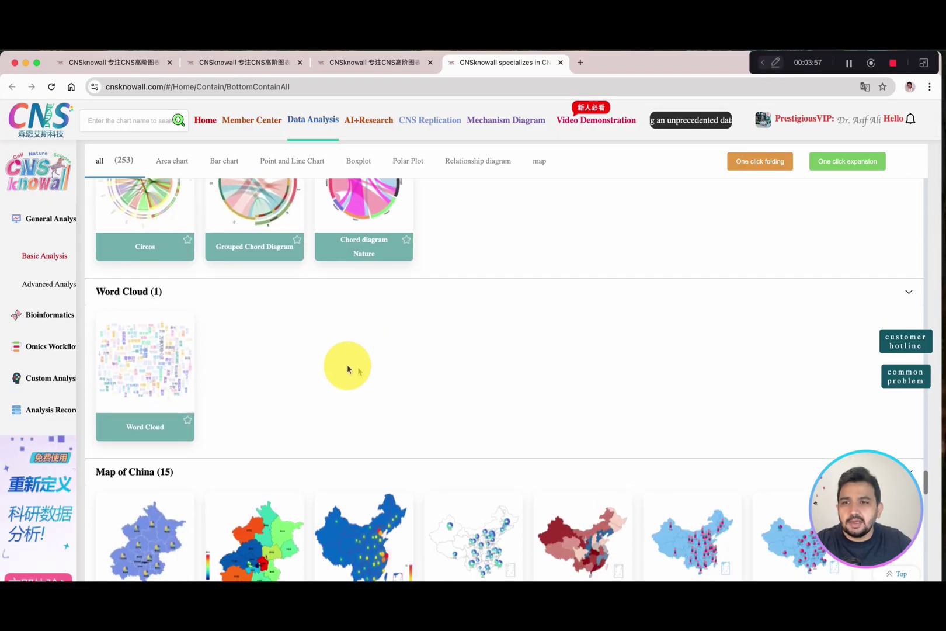
pyautogui.scroll(-1, 226, 327)
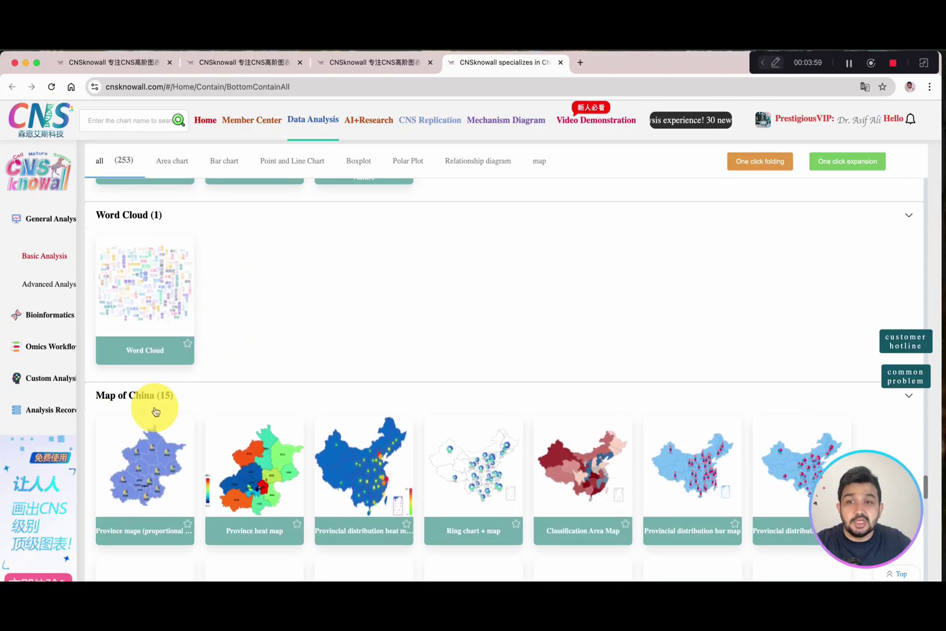
pyautogui.scroll(-12, 374, 386)
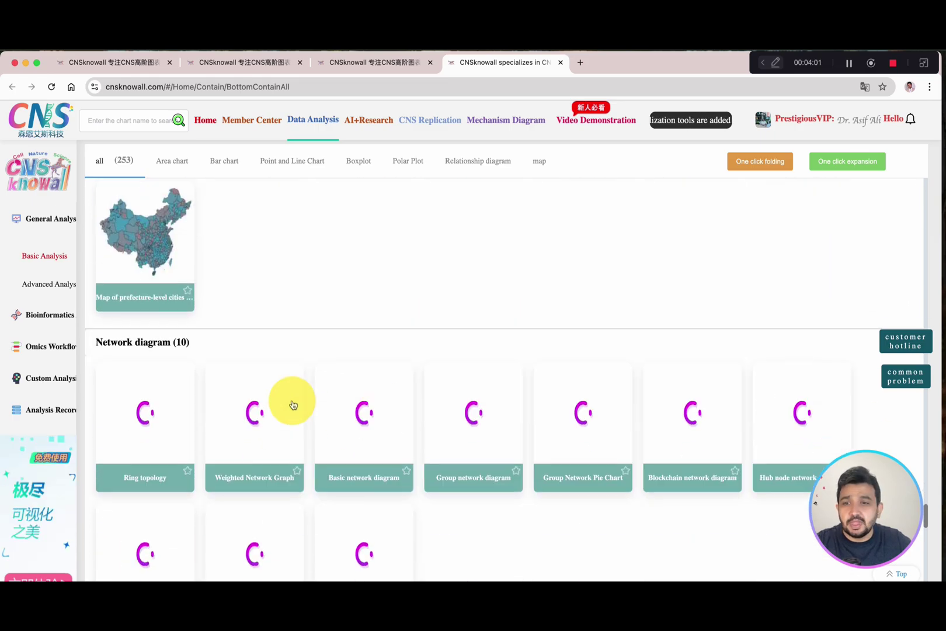
pyautogui.scroll(-5, 237, 348)
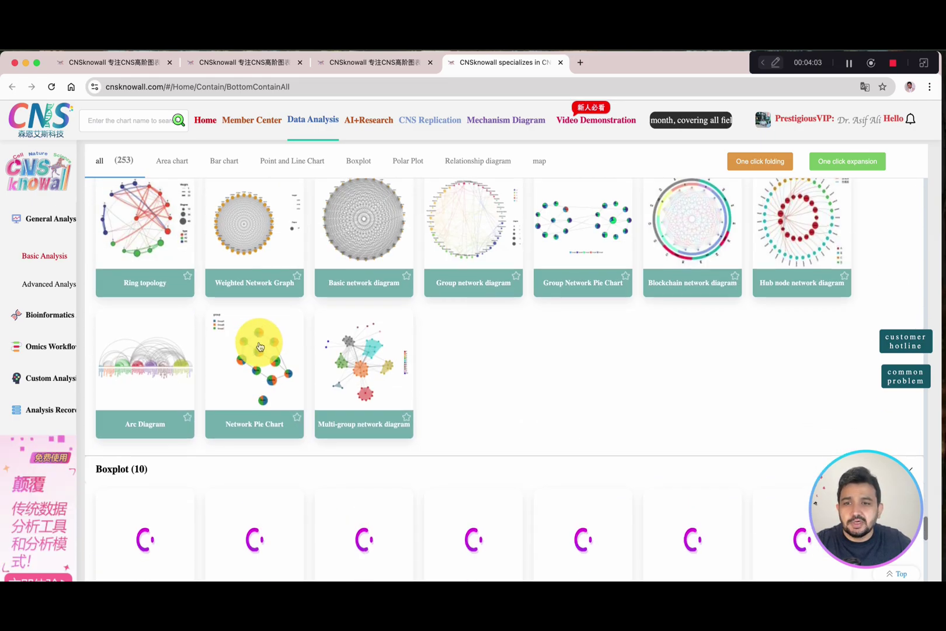
pyautogui.scroll(-5, 228, 405)
pyautogui.scroll(-5, 237, 302)
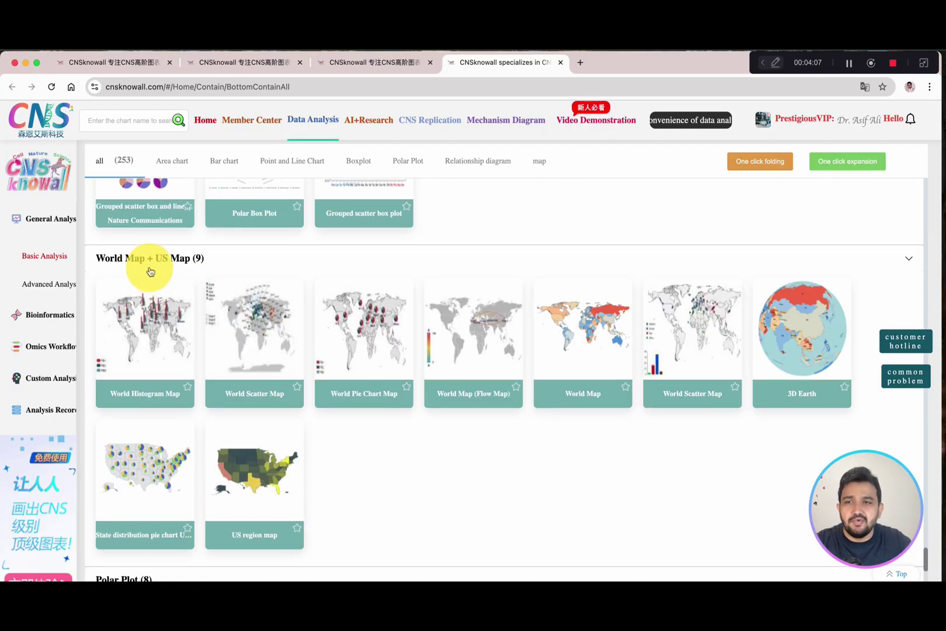
# Step: Look through the polar plot templates below the world and US maps
pyautogui.scroll(-3, 225, 275)
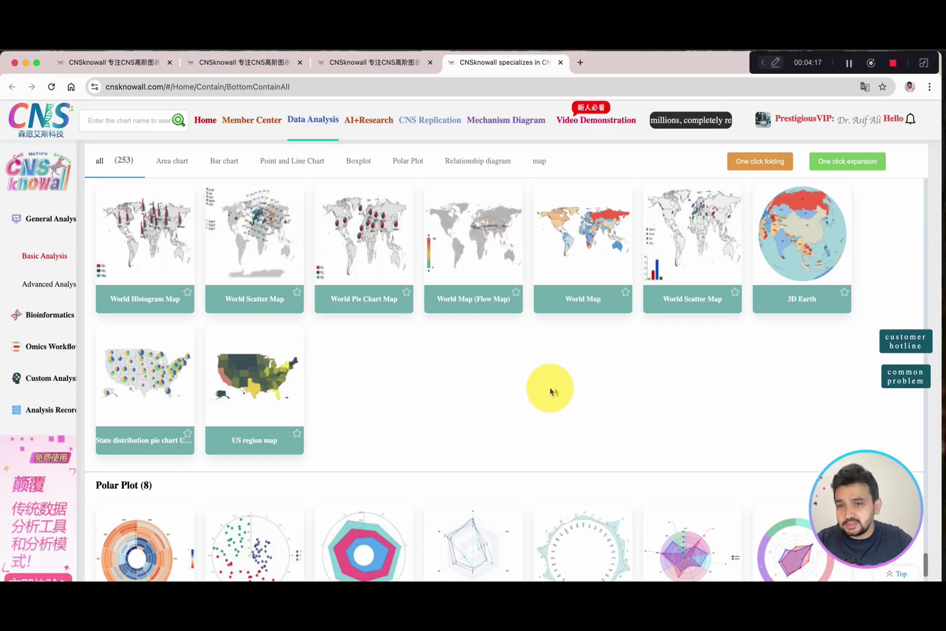
pyautogui.scroll(-4, 456, 410)
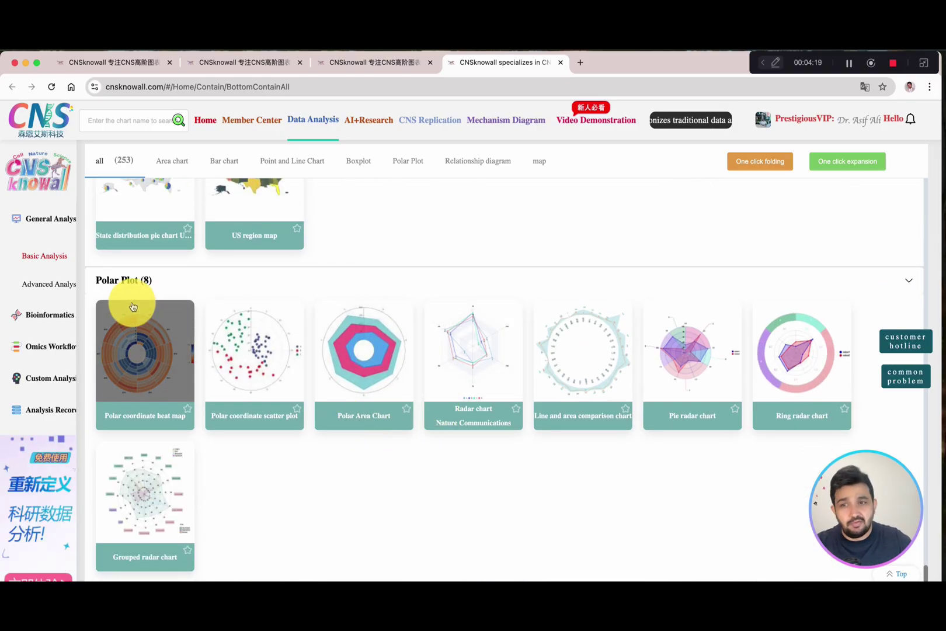
pyautogui.scroll(3, 405, 323)
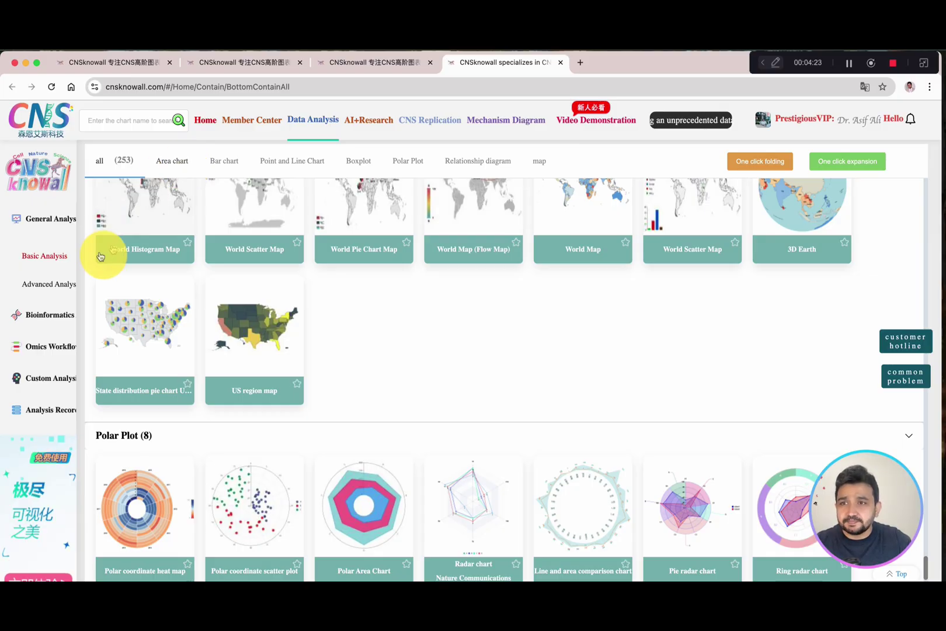
# Step: Open the Advanced Analysis templates and look through the heatmap, violin, cloud and rain, and density plots
pyautogui.click(56, 290)
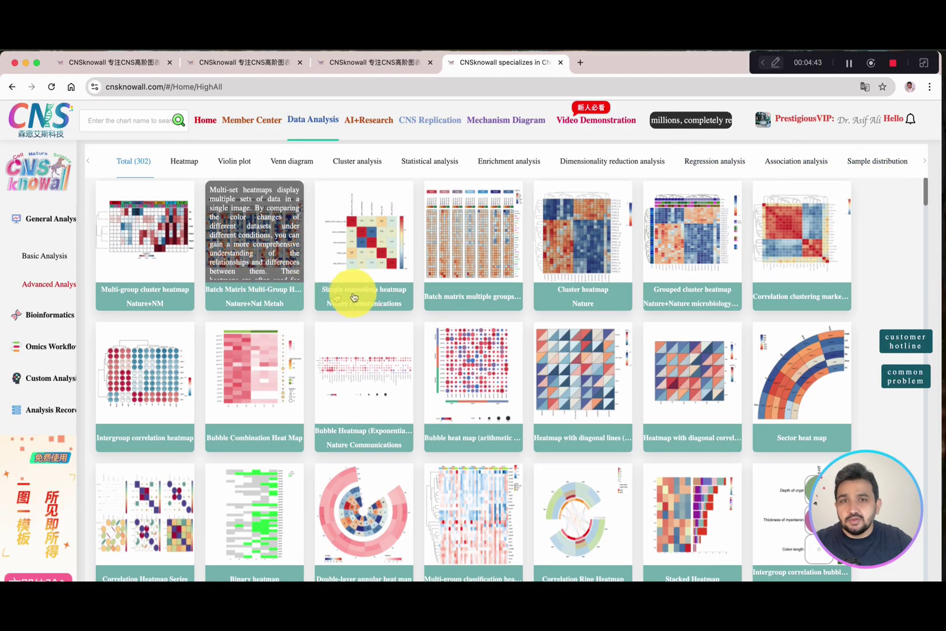
pyautogui.scroll(-1, 403, 297)
pyautogui.scroll(-6, 435, 318)
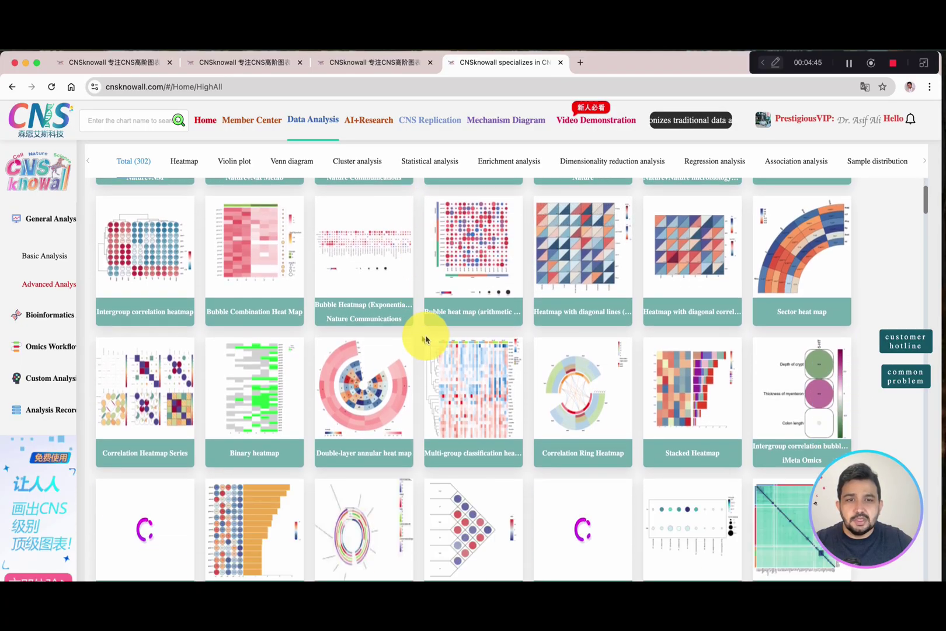
pyautogui.scroll(-5, 434, 339)
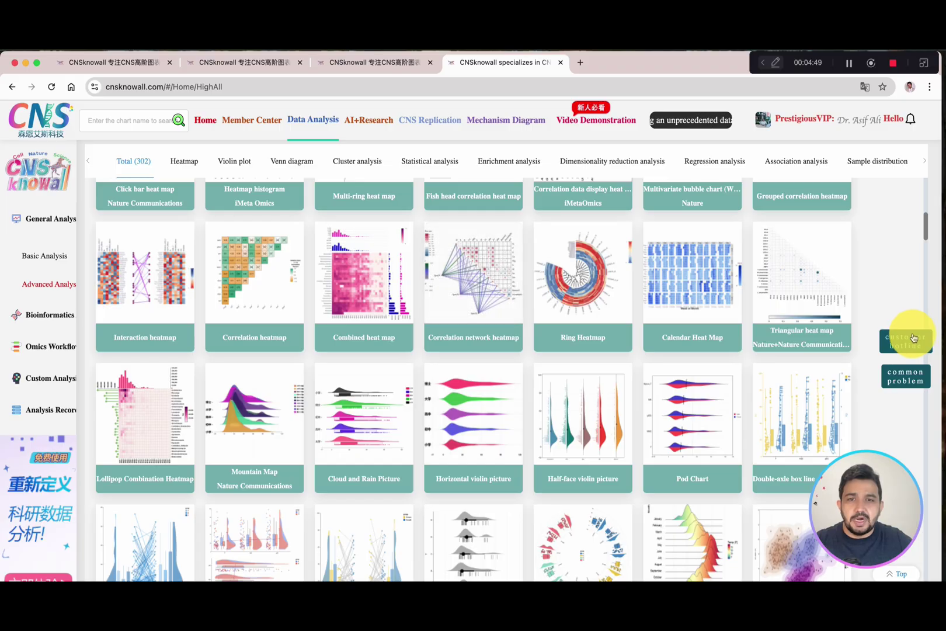
pyautogui.scroll(-3, 549, 350)
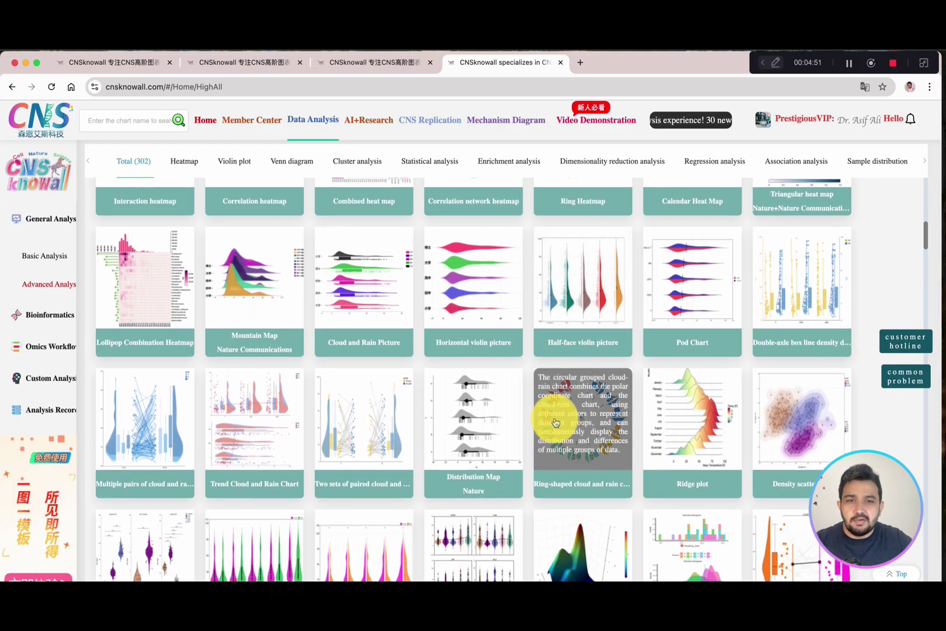
pyautogui.scroll(-2, 594, 438)
pyautogui.scroll(-2, 616, 351)
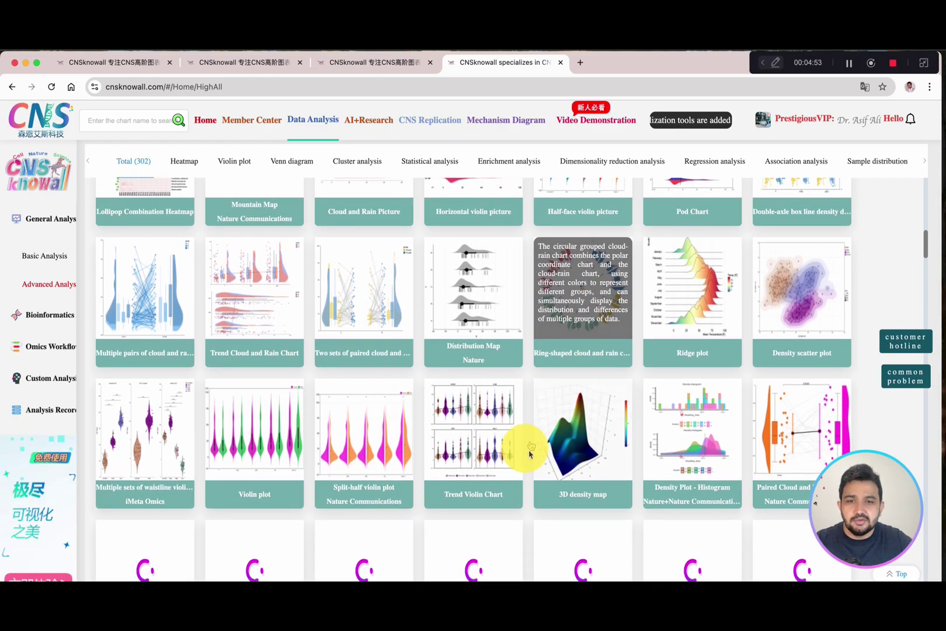
pyautogui.scroll(-1, 484, 435)
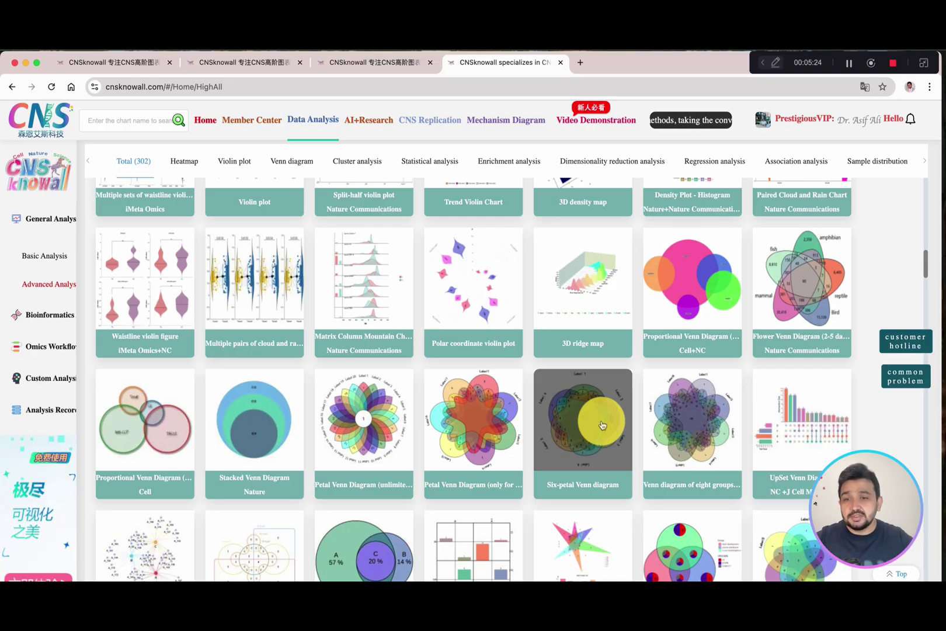
# Step: Look through the advanced Venn diagram, clustering and statistical difference chart templates, including the grouped donut boxplot description
pyautogui.scroll(-5, 332, 336)
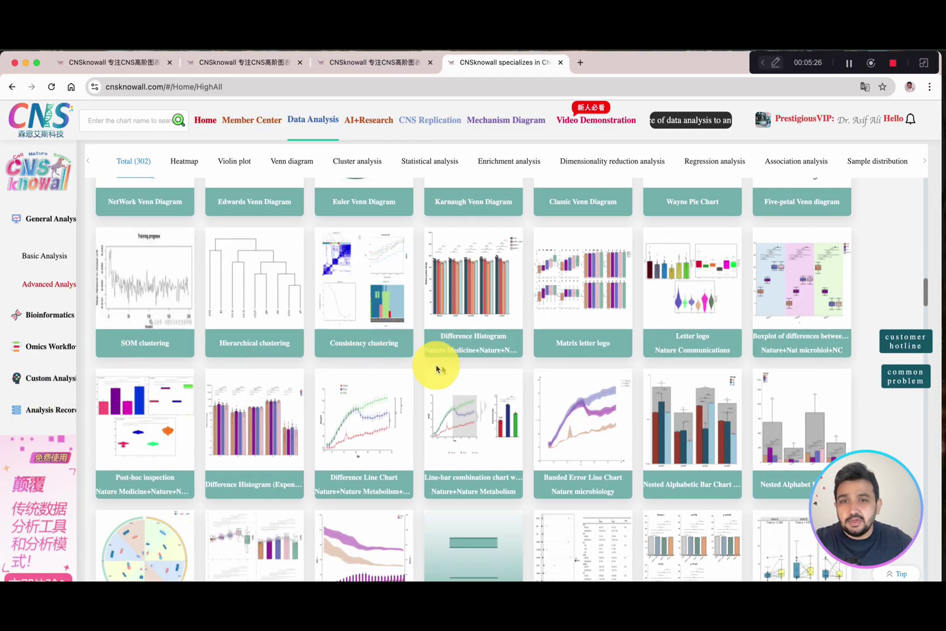
pyautogui.scroll(1, 296, 359)
pyautogui.scroll(-5, 342, 369)
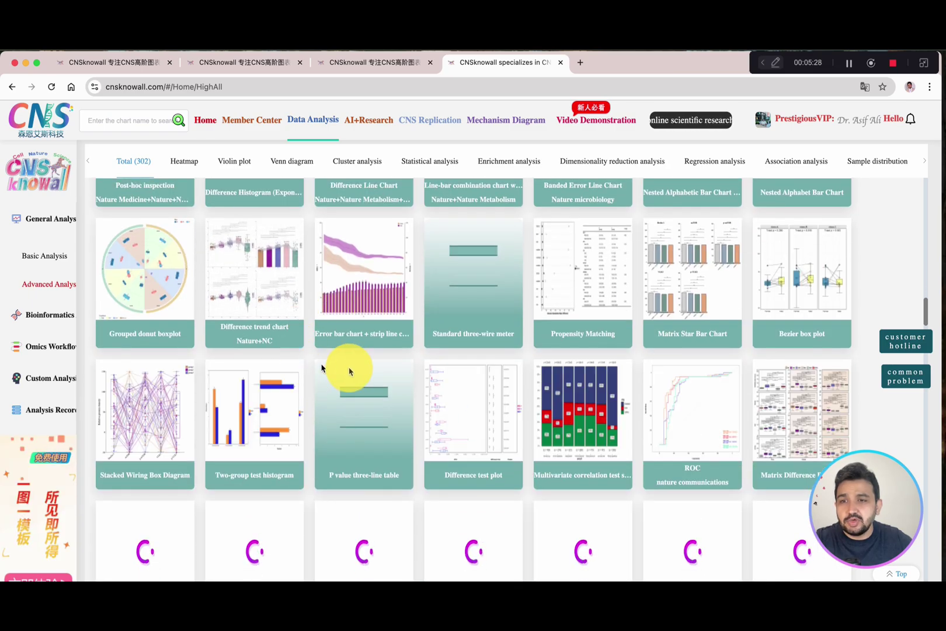
pyautogui.moveTo(169, 348)
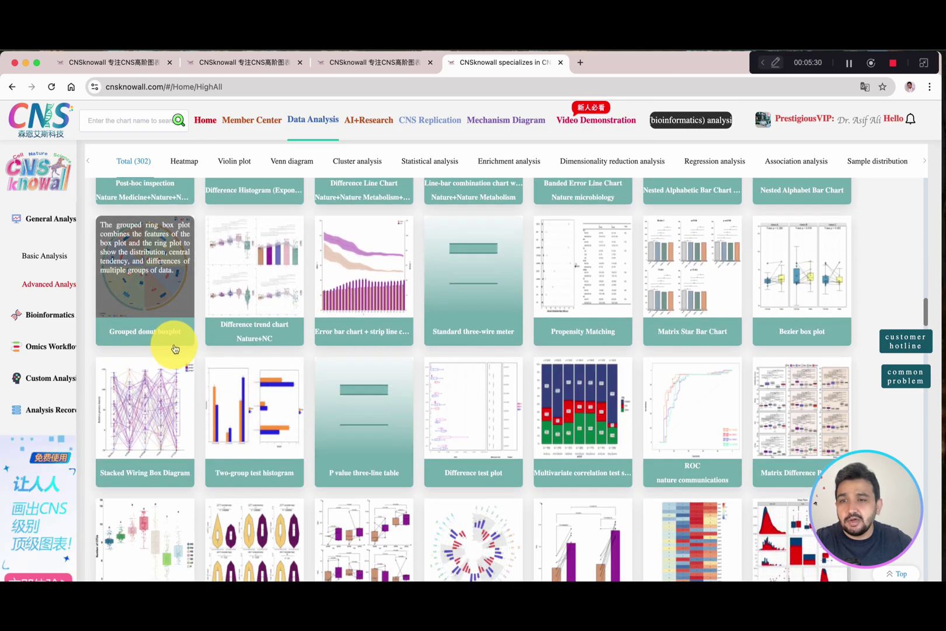
pyautogui.scroll(-1, 228, 356)
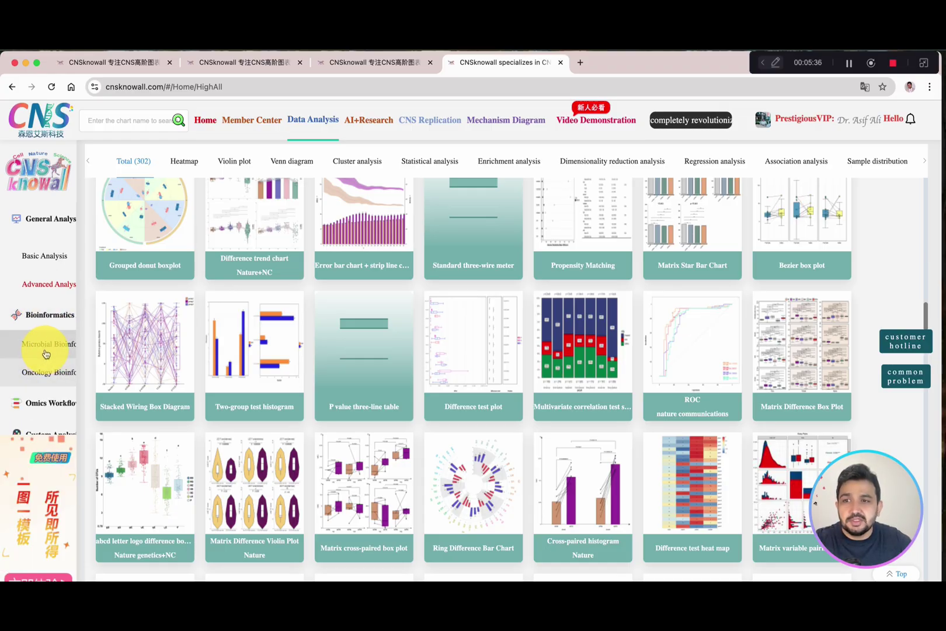
# Step: Open Microbial Bioinformatics and look through its sections from data processing and phylogenetic trees to the community model
pyautogui.scroll(-1, 51, 338)
pyautogui.click(53, 330)
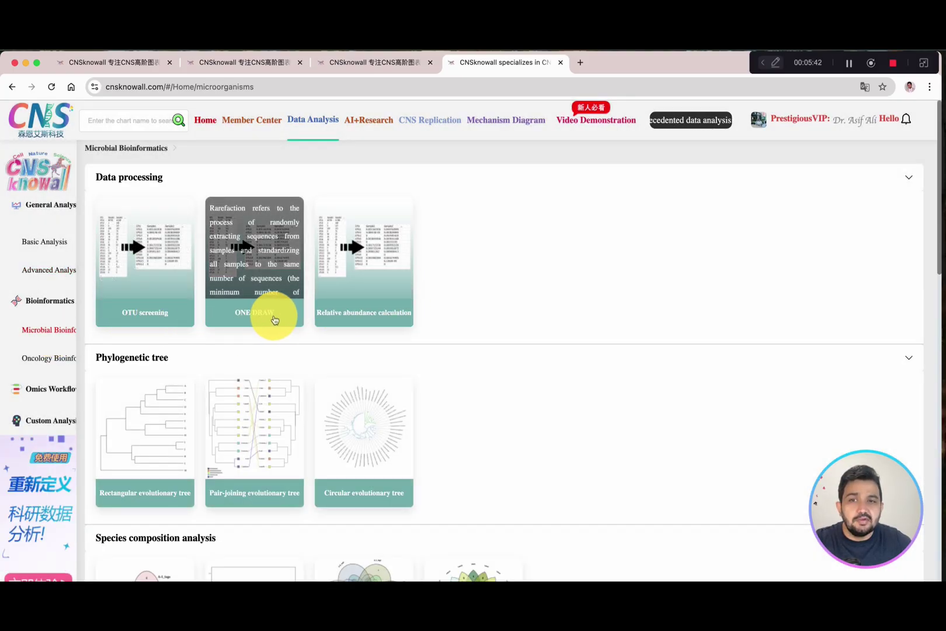
pyautogui.scroll(-3, 398, 321)
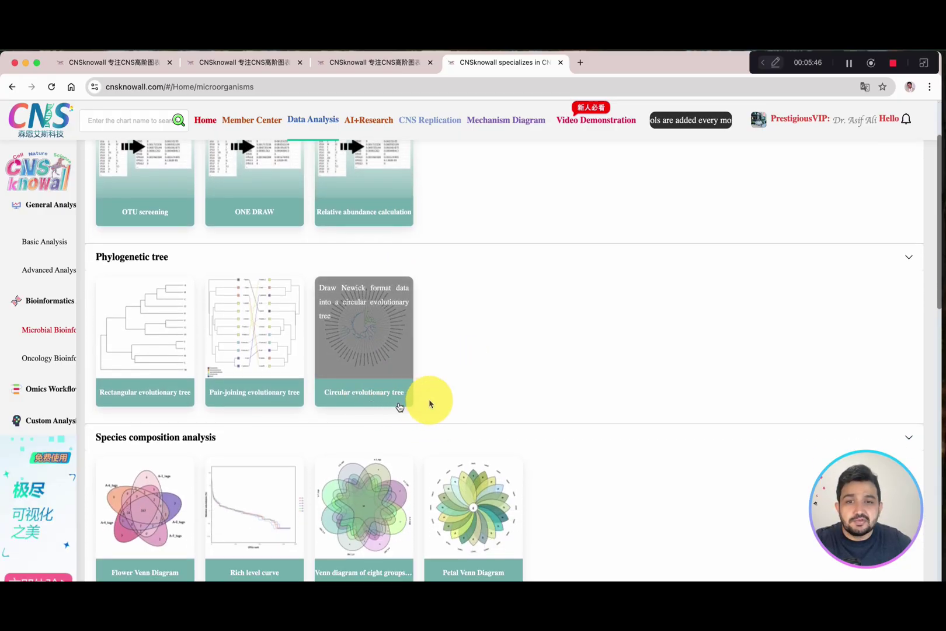
pyautogui.scroll(-5, 498, 394)
pyautogui.scroll(-4, 143, 375)
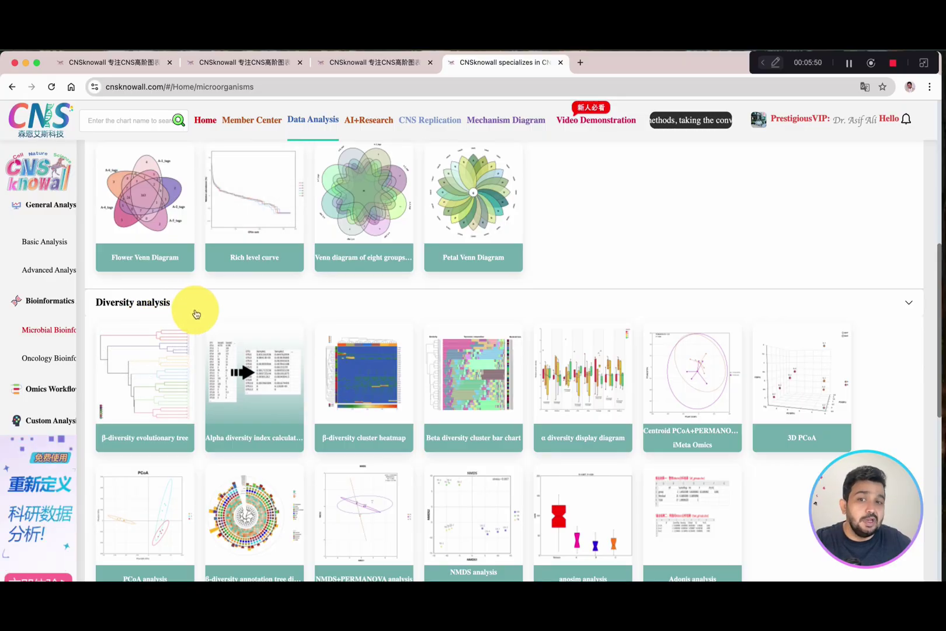
pyautogui.scroll(-5, 192, 315)
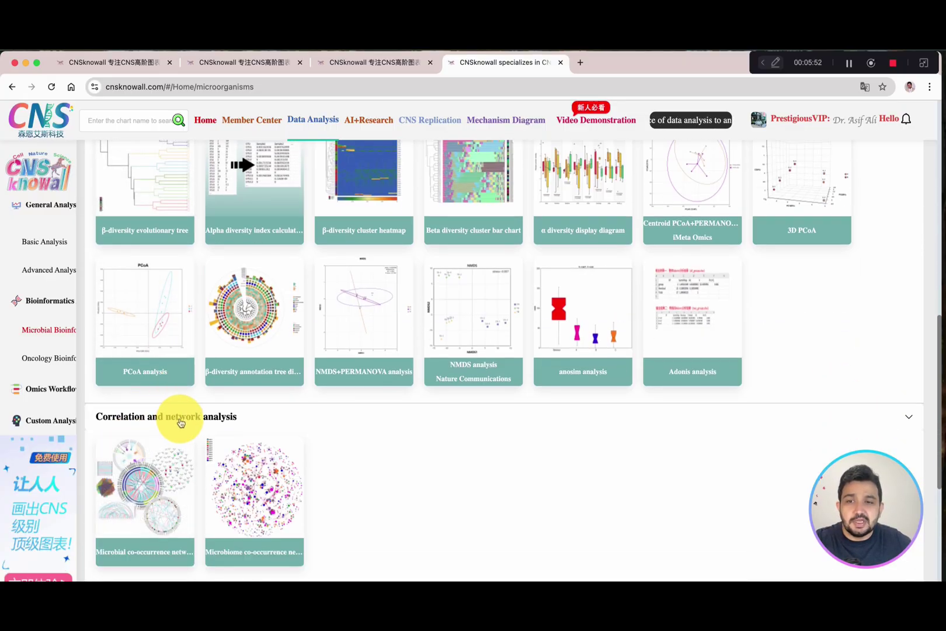
pyautogui.scroll(-8, 251, 416)
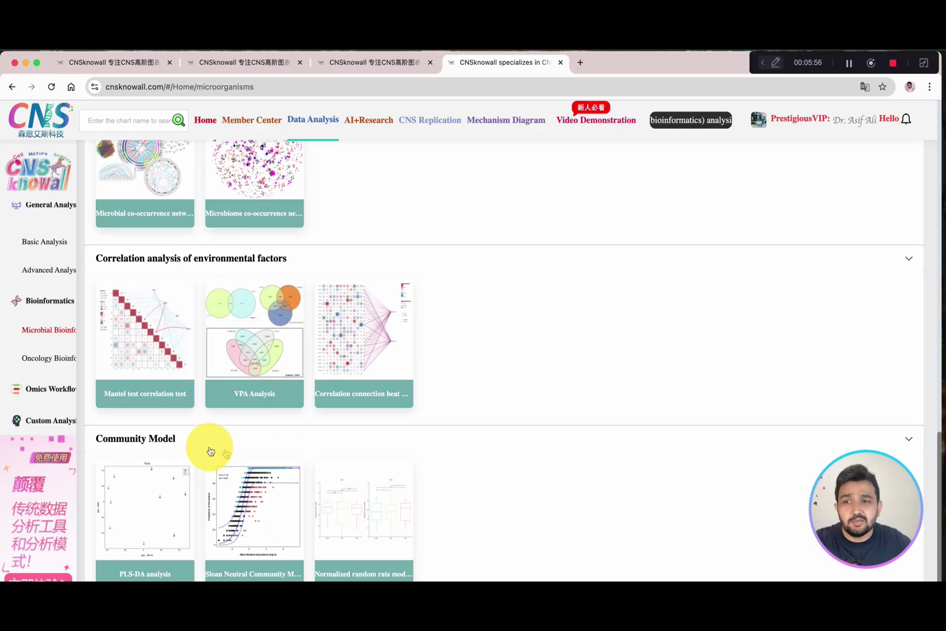
# Step: Open Oncology Bioinformatics and look over the swimlane and gene mutation chart templates
pyautogui.click(41, 365)
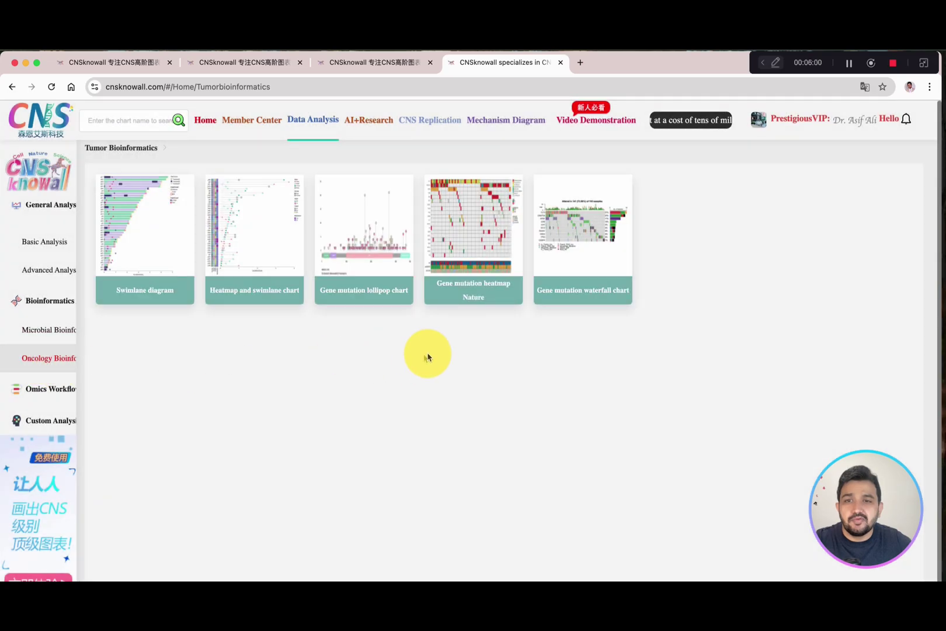
pyautogui.moveTo(154, 303)
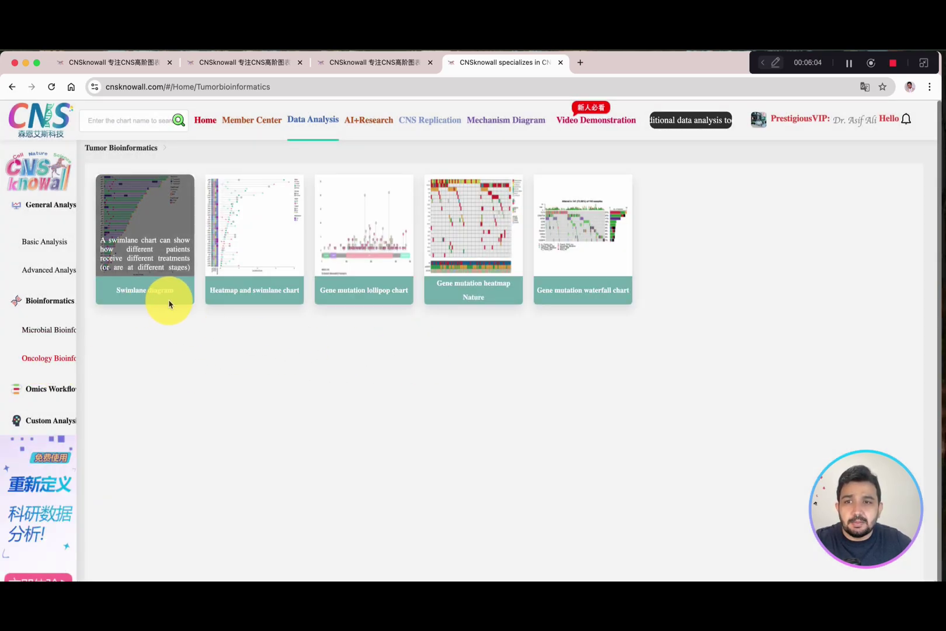
pyautogui.moveTo(246, 308)
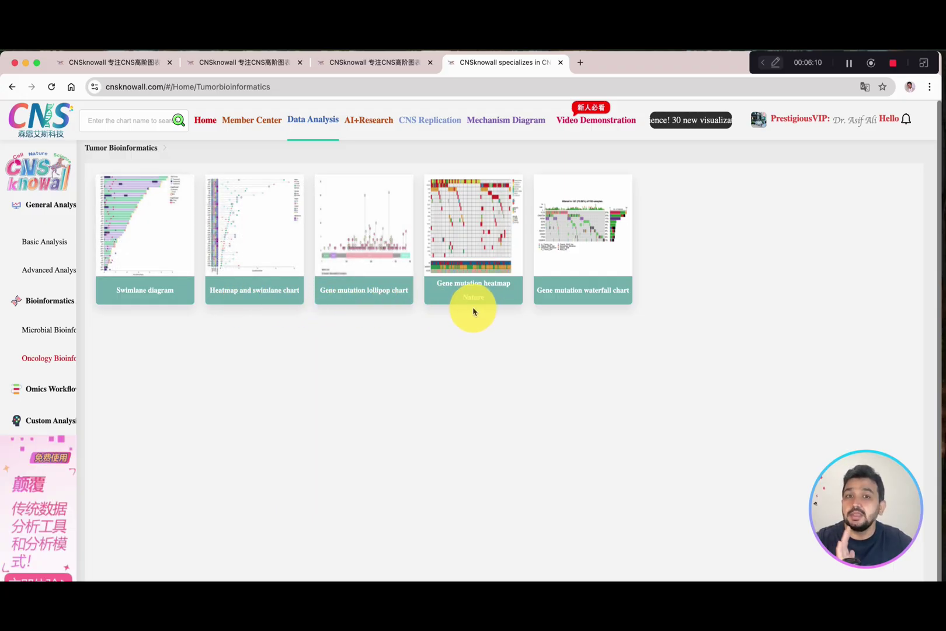
pyautogui.moveTo(498, 301)
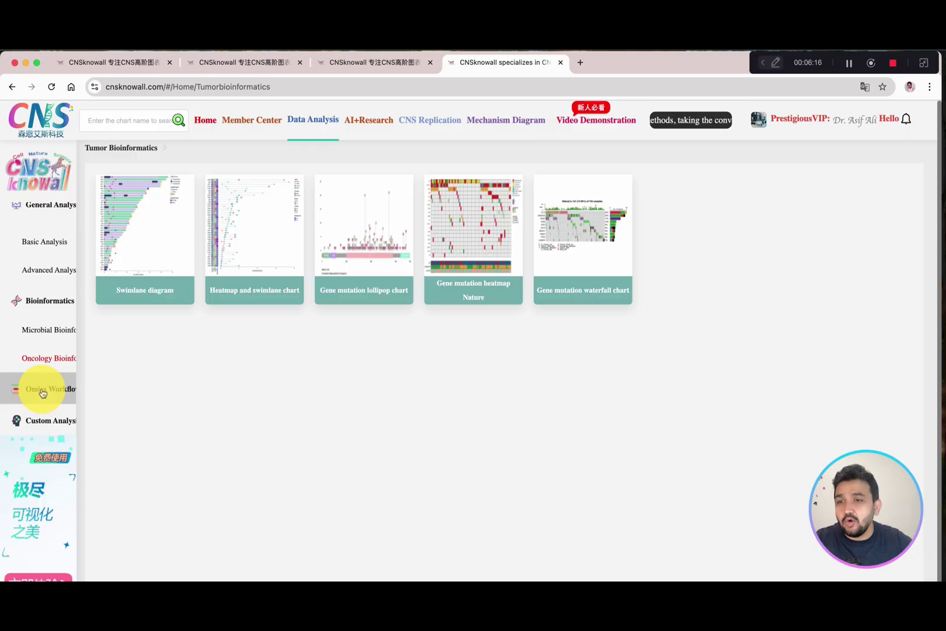
# Step: Show the Single Cell templates of the Omics Workflow category
pyautogui.scroll(-5, 56, 399)
pyautogui.scroll(2, 51, 362)
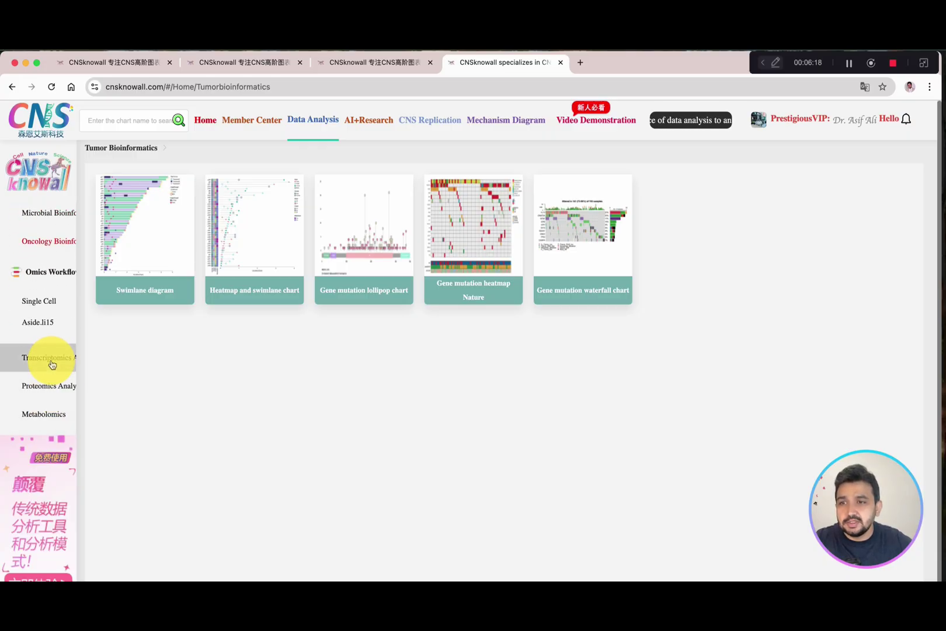
pyautogui.click(51, 302)
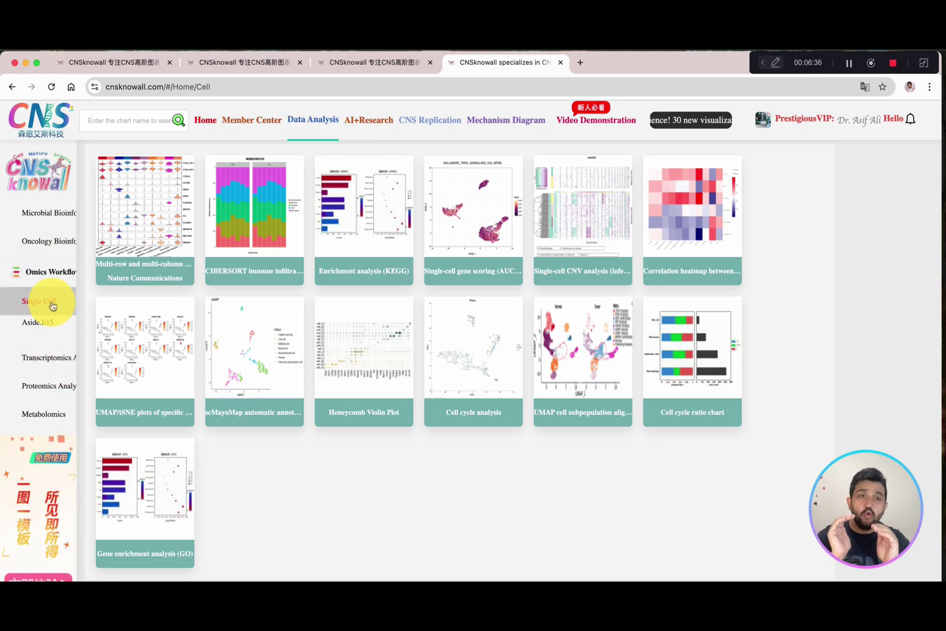
# Step: Open the Transcriptomics Analysis templates and look through the differential, enrichment, chord and volcano charts
pyautogui.click(56, 360)
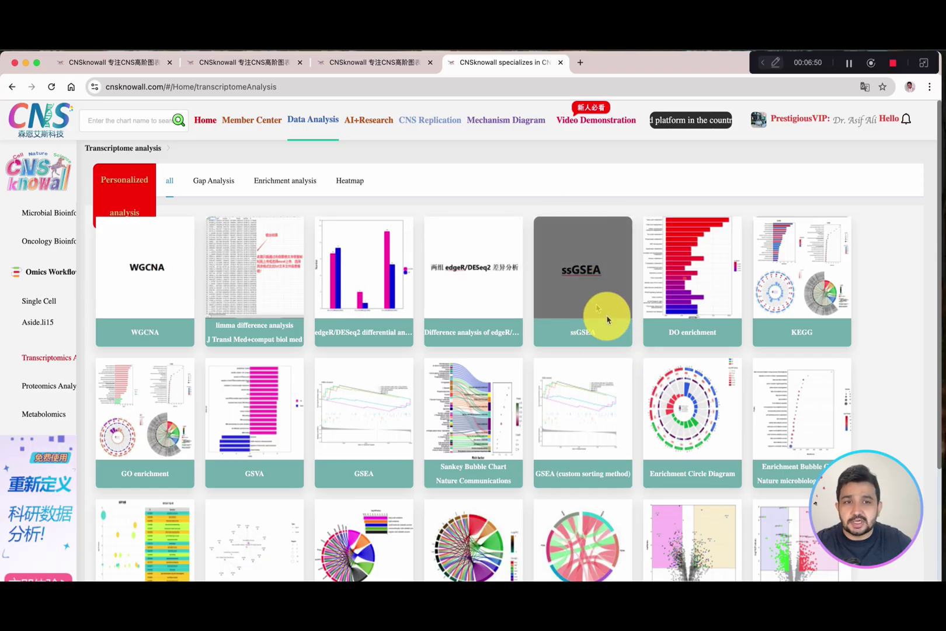
pyautogui.scroll(-1, 730, 330)
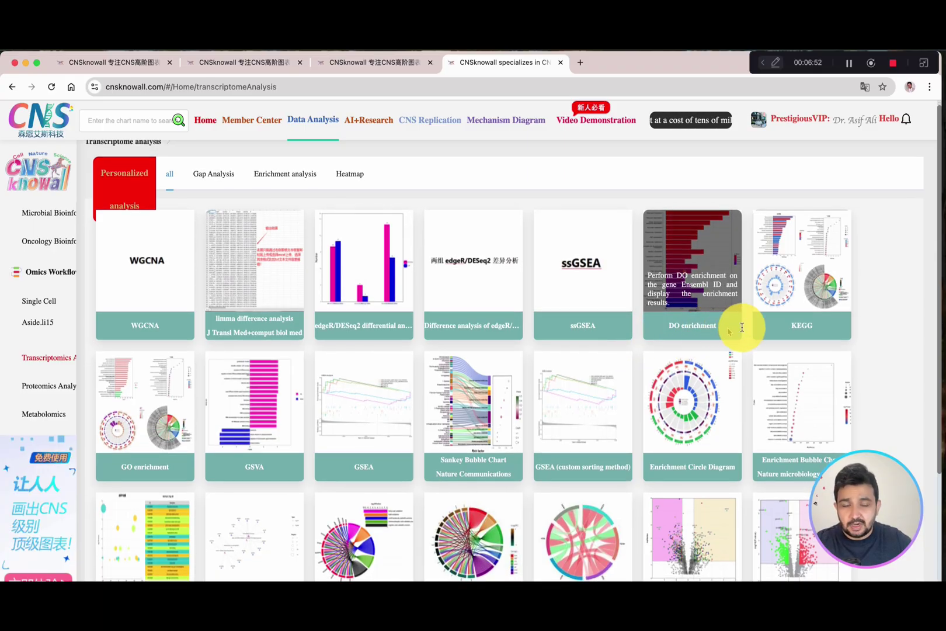
pyautogui.scroll(-1, 745, 331)
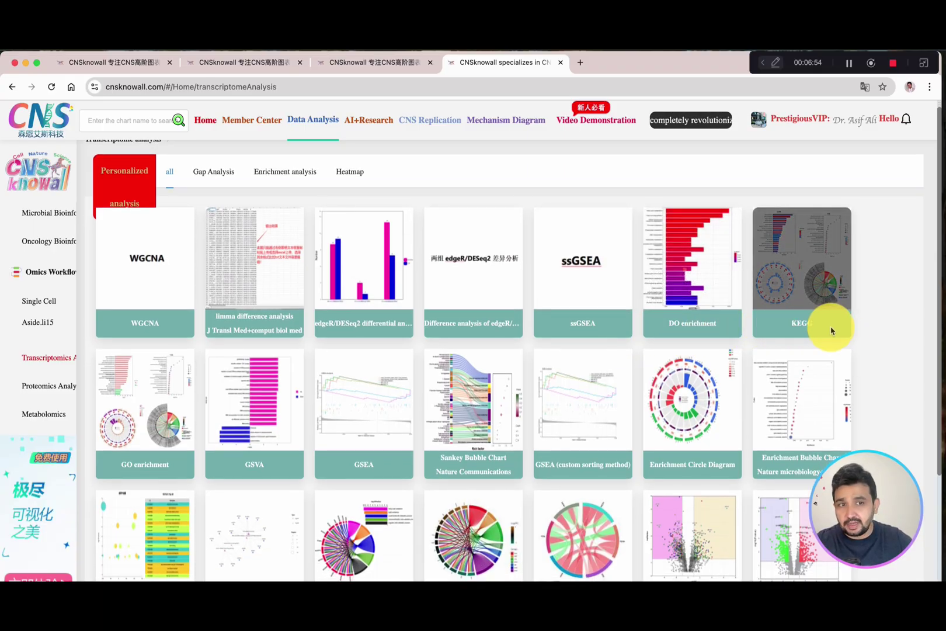
pyautogui.scroll(-2, 831, 331)
pyautogui.scroll(-5, 393, 481)
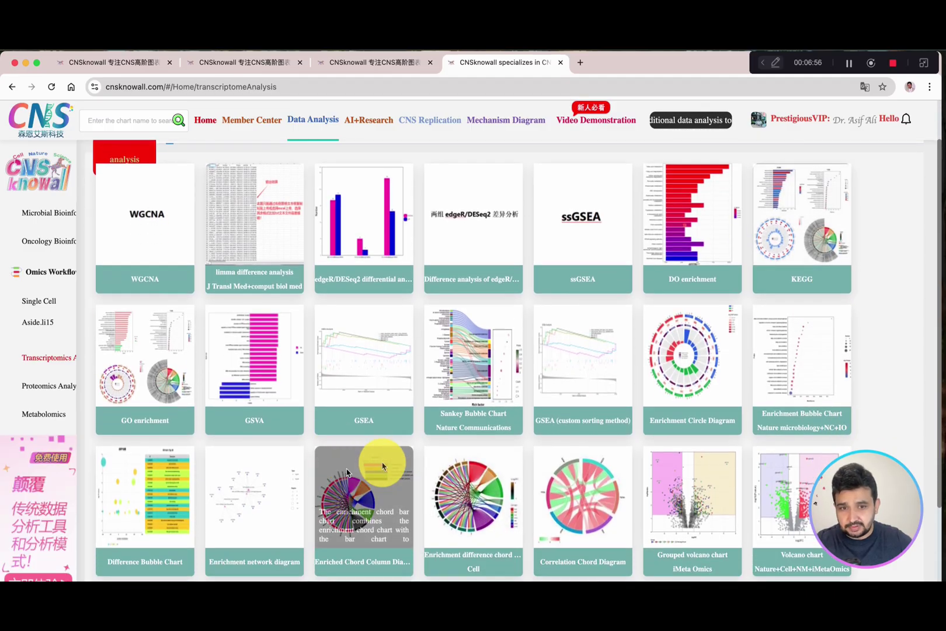
pyautogui.moveTo(647, 377)
pyautogui.scroll(-1, 475, 316)
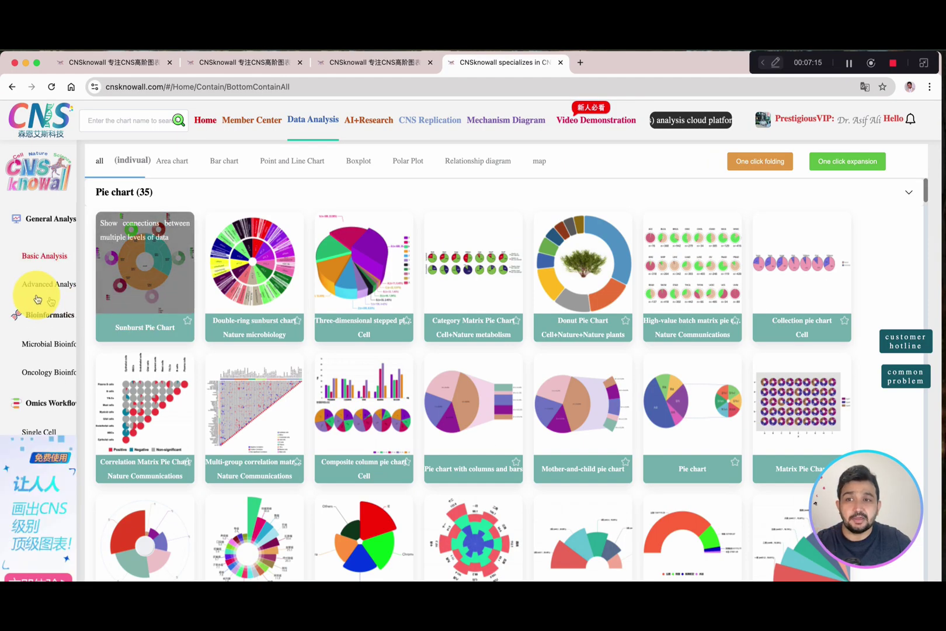
# Step: Look over the basic stacked bar and bar charts, and filter the Advanced Analysis templates to Heatmap
pyautogui.scroll(-20, 371, 337)
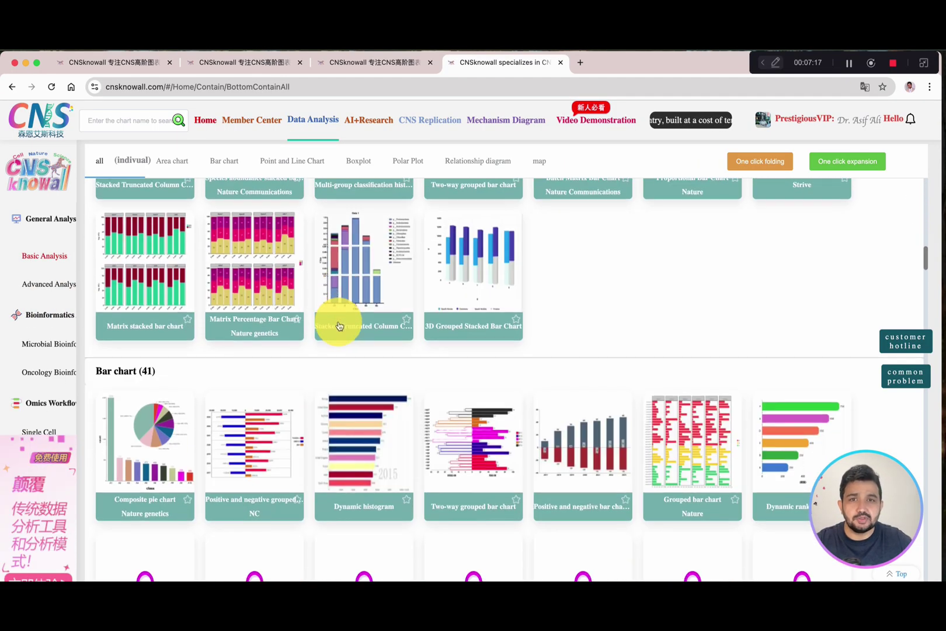
pyautogui.click(58, 287)
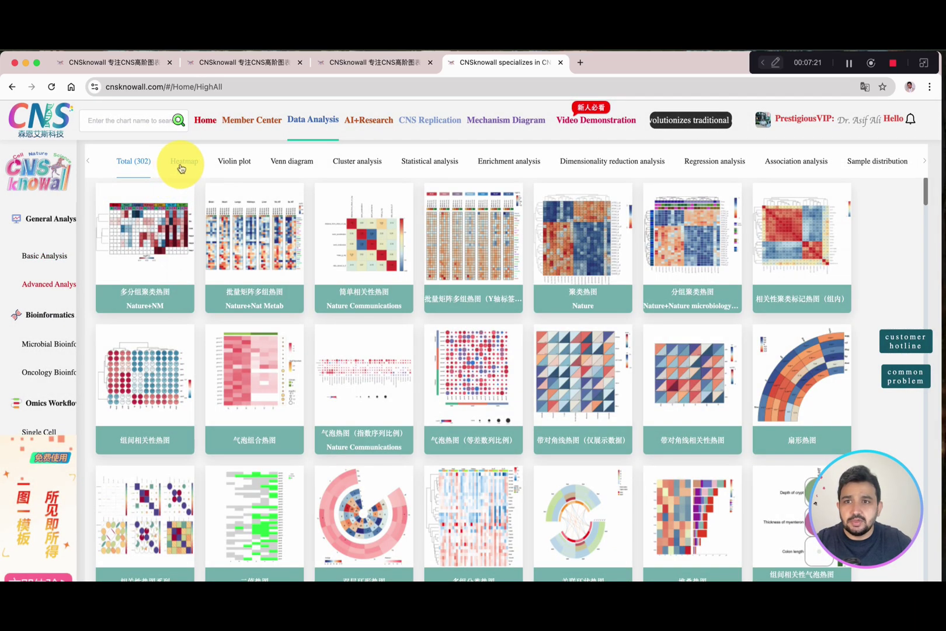
pyautogui.click(182, 168)
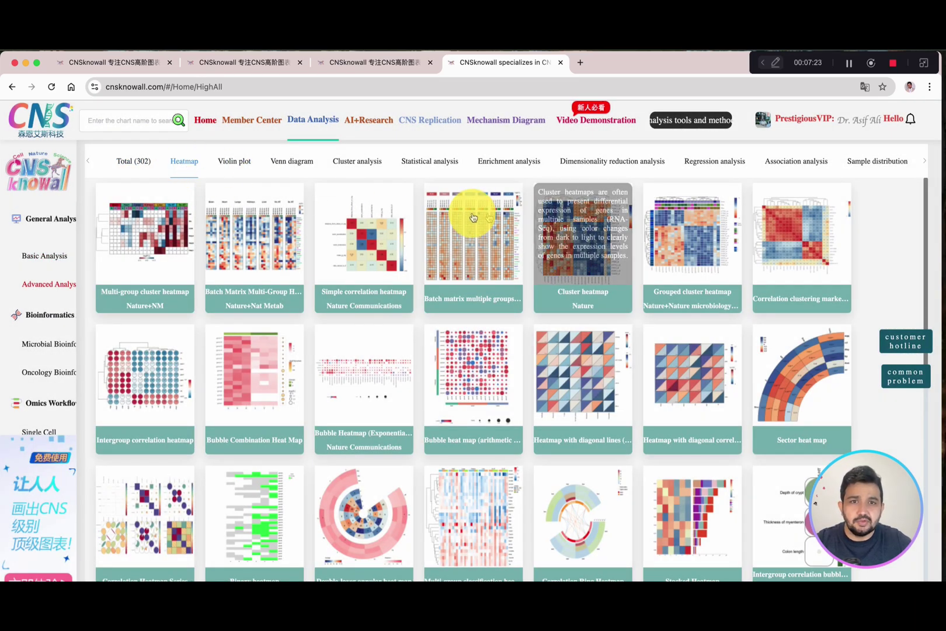
pyautogui.scroll(-1, 548, 335)
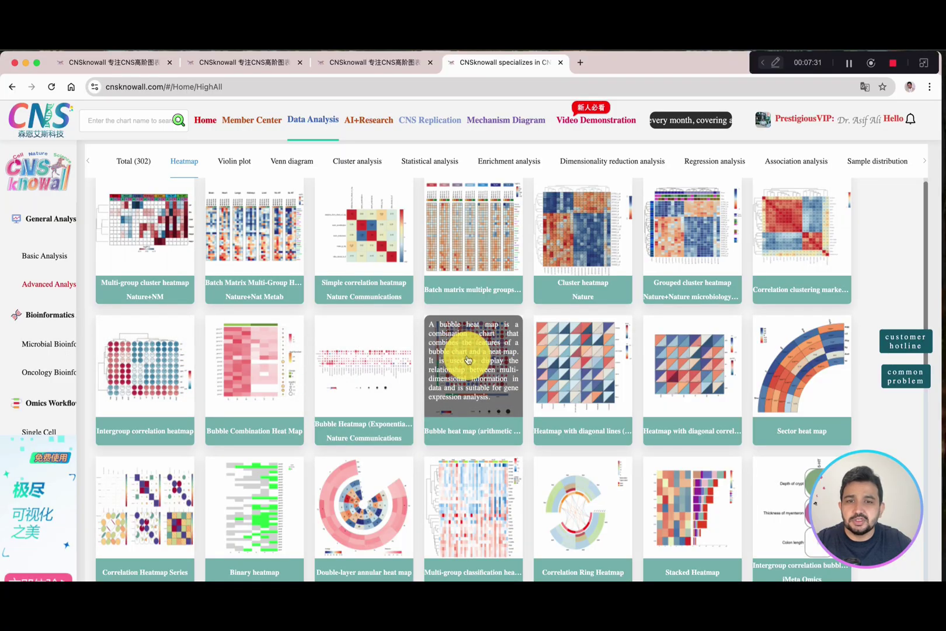
# Step: Open the bubble heat map (arithmetic progression ratio) template and translate its page to English
pyautogui.click(470, 377)
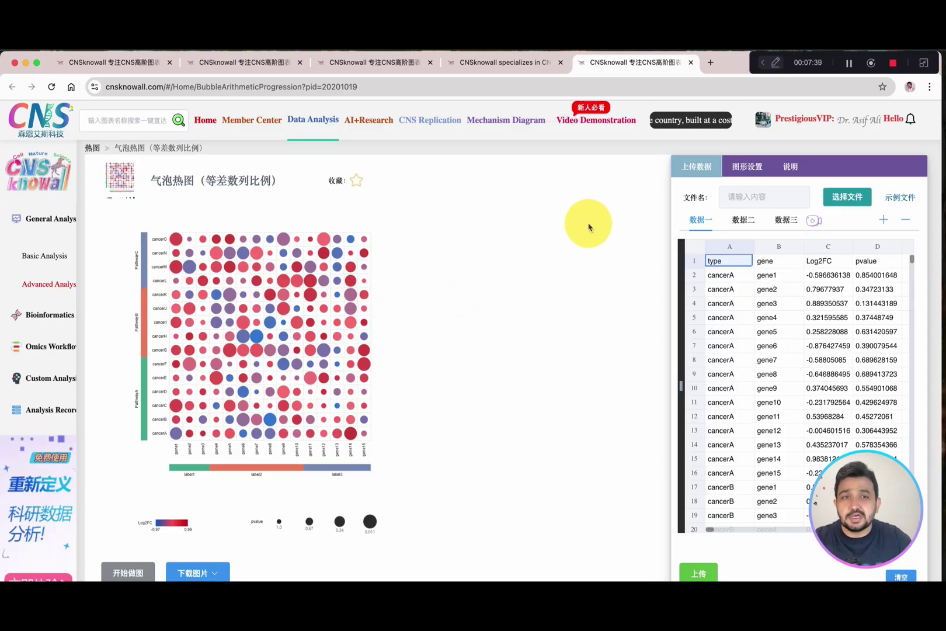
pyautogui.rightClick(586, 221)
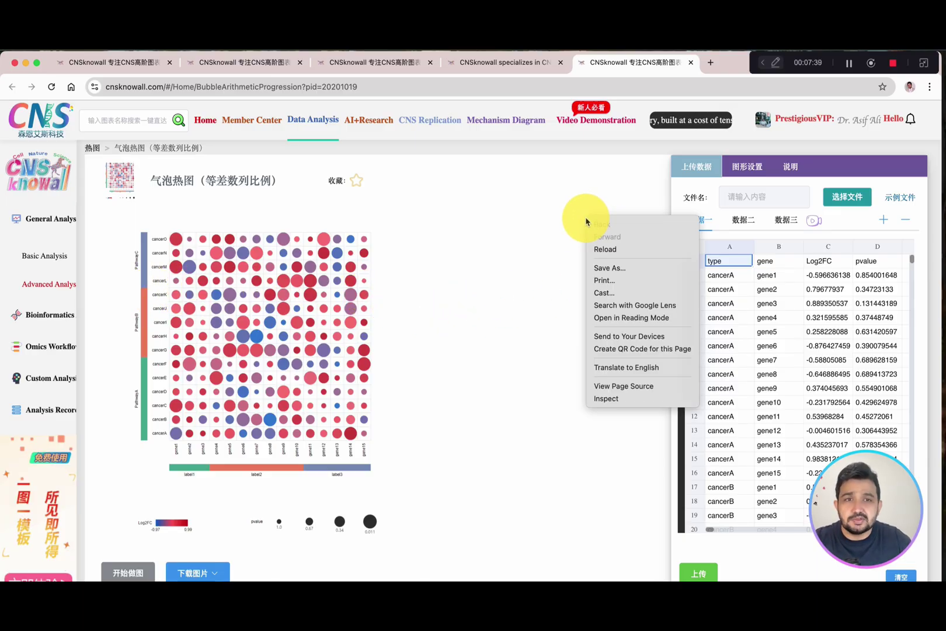
pyautogui.click(622, 367)
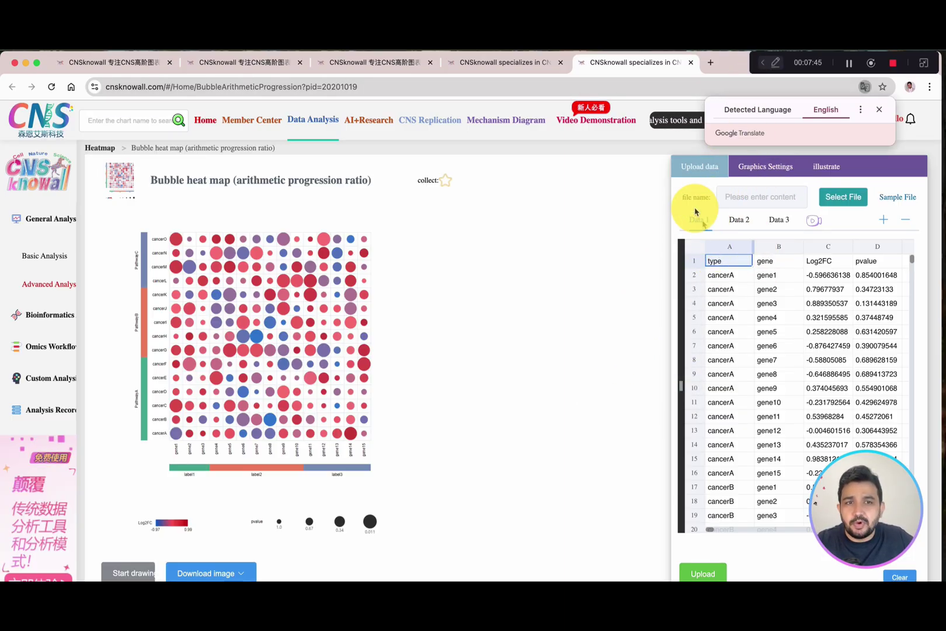
# Step: Examine the bubble heat map's sample tables Data 1, Data 2 and Data 3 and its file upload options
pyautogui.click(742, 290)
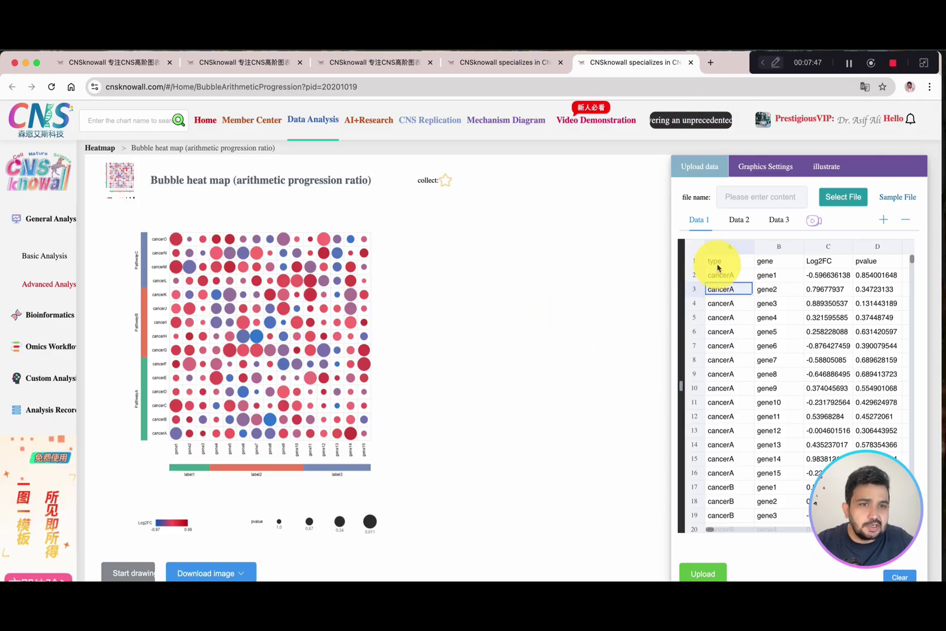
pyautogui.moveTo(724, 269); pyautogui.dragTo(855, 455)
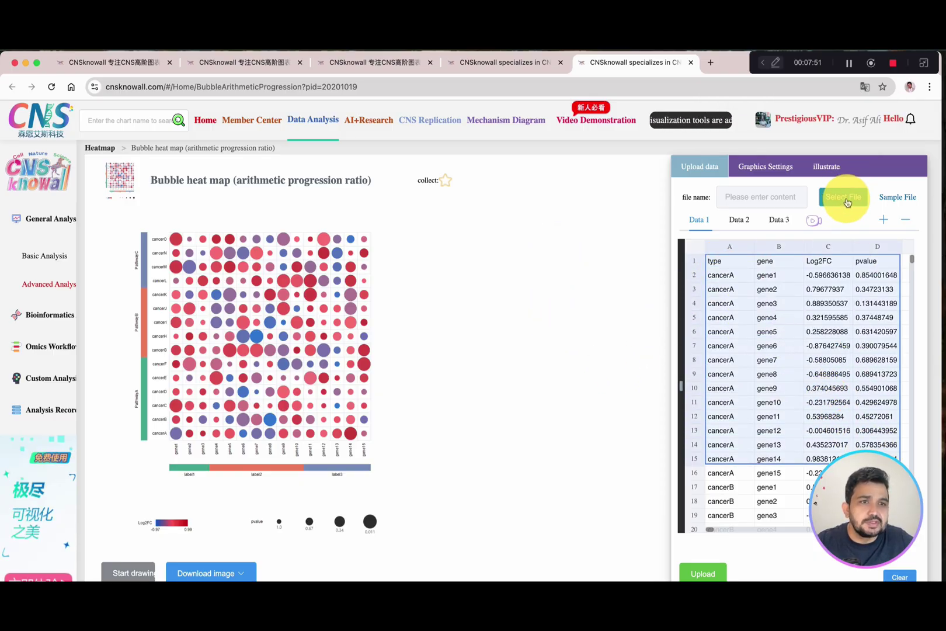
pyautogui.click(847, 202)
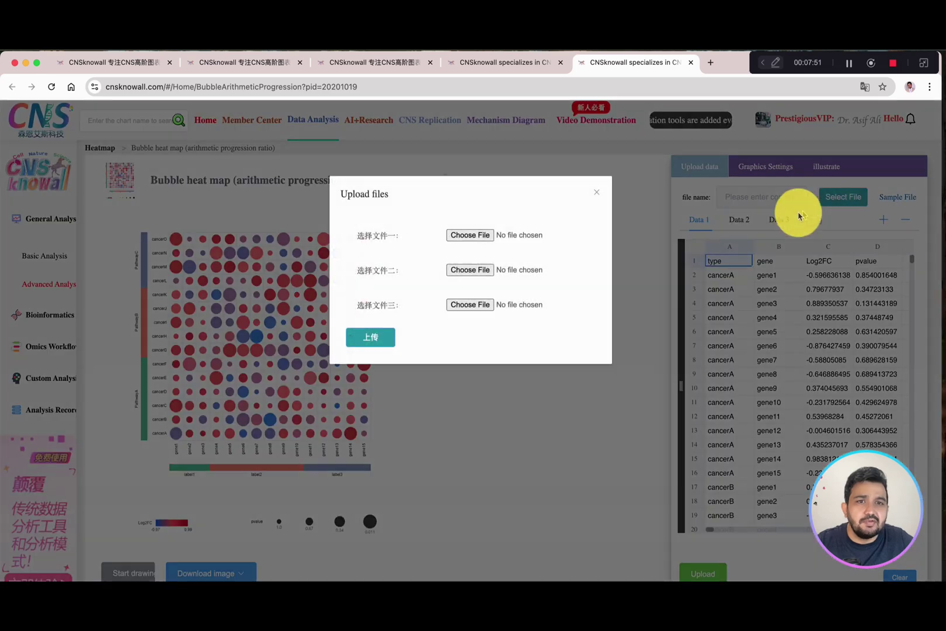
pyautogui.click(598, 195)
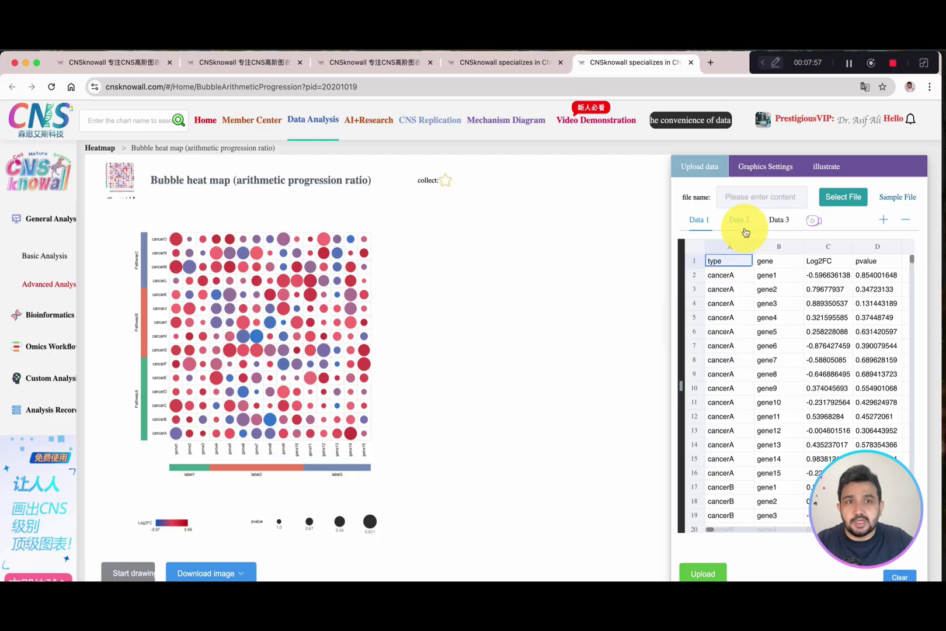
pyautogui.click(740, 224)
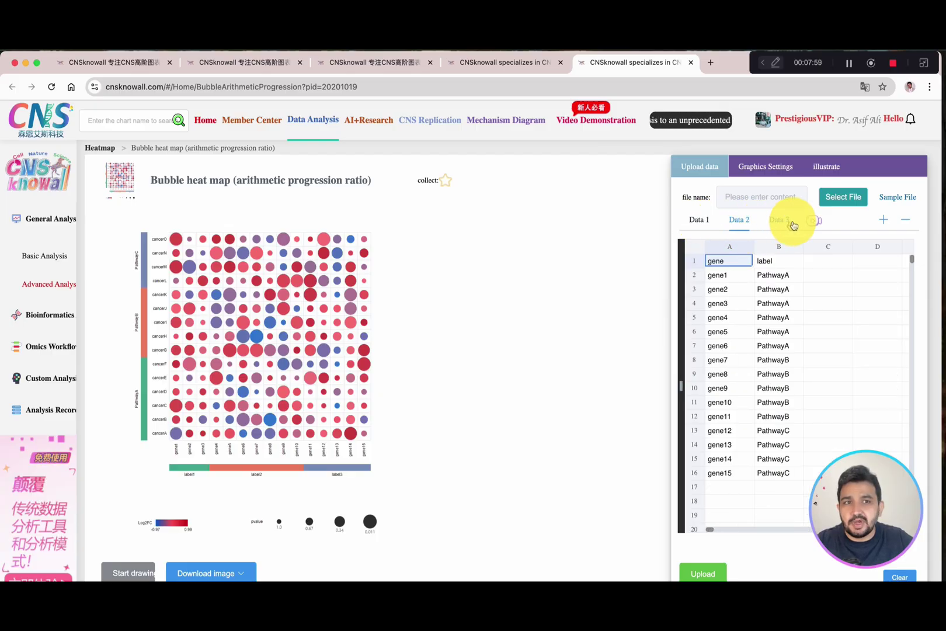
pyautogui.click(786, 226)
# Step: Read the template's image description and input introduction, including the main table and the two optional grouping tables
pyautogui.click(826, 167)
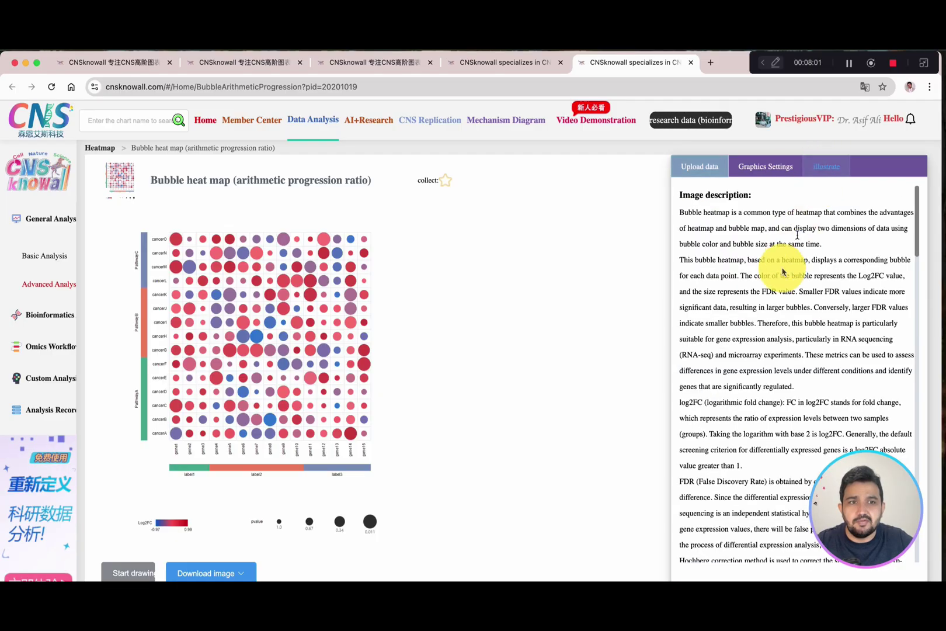
pyautogui.scroll(-10, 718, 292)
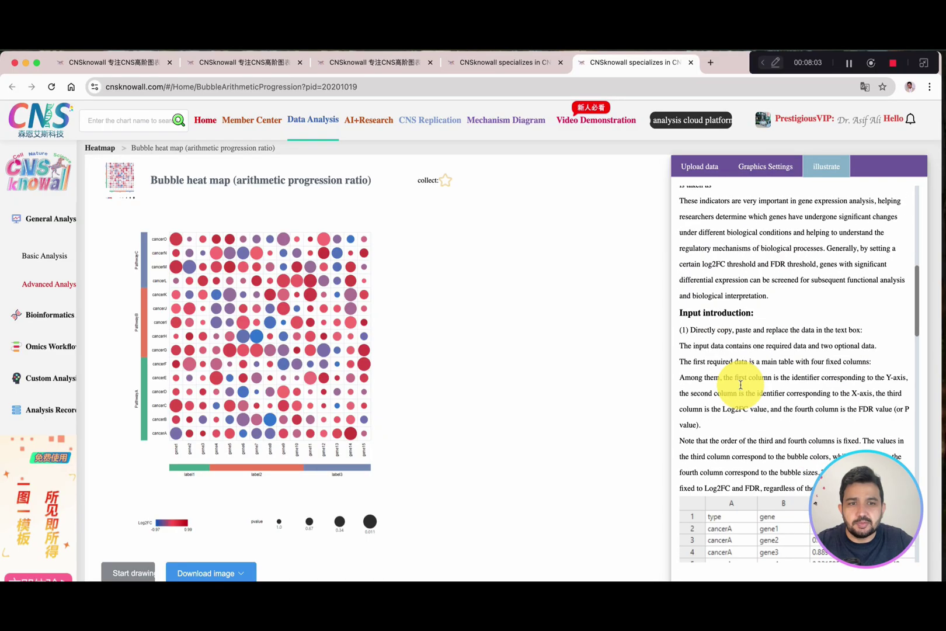
pyautogui.scroll(-8, 740, 391)
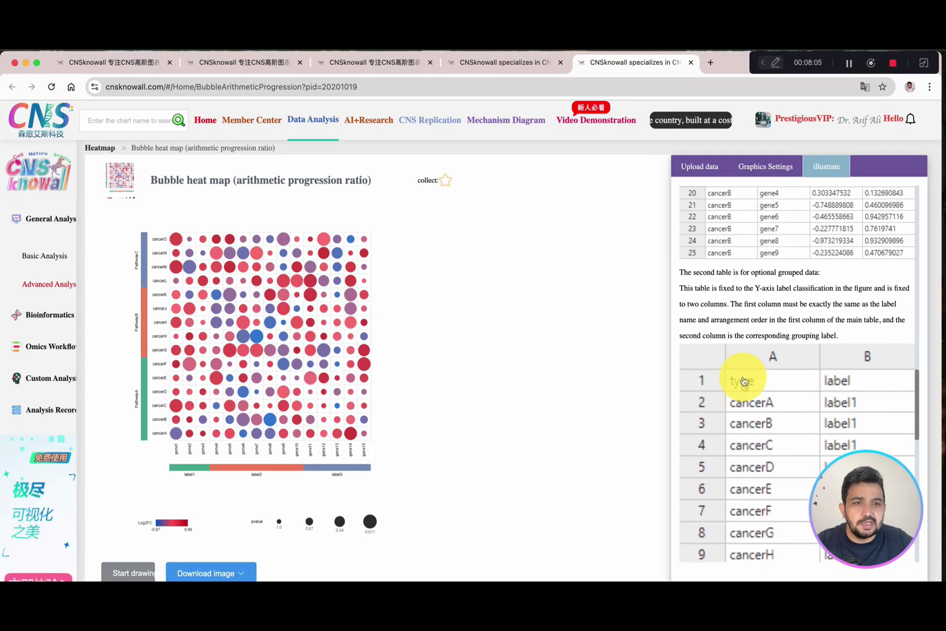
pyautogui.scroll(-8, 770, 392)
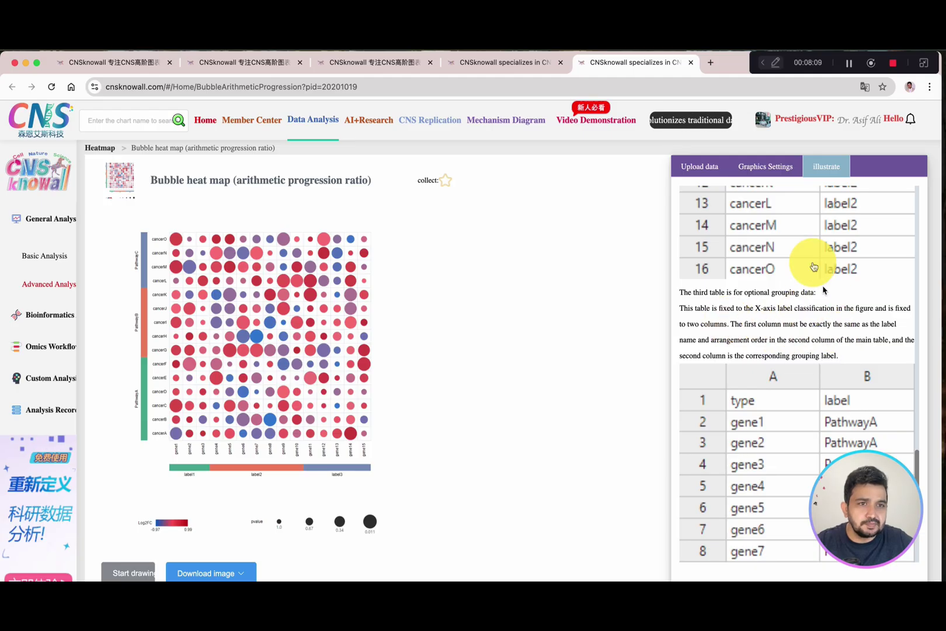
# Step: Look through the bubble heat map's graphic color, chart, title, axis and legend settings
pyautogui.click(765, 171)
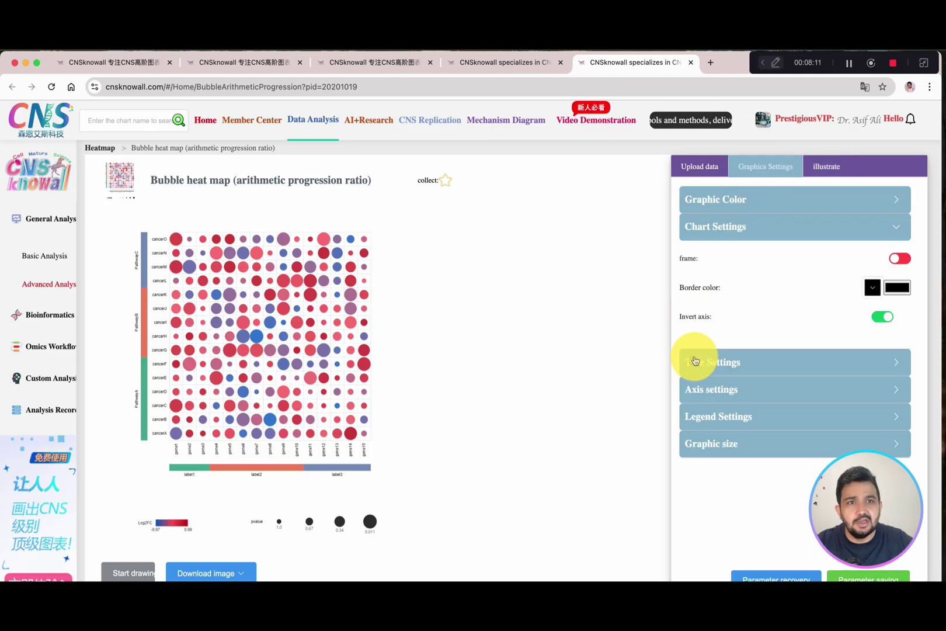
pyautogui.click(792, 200)
pyautogui.scroll(-3, 752, 427)
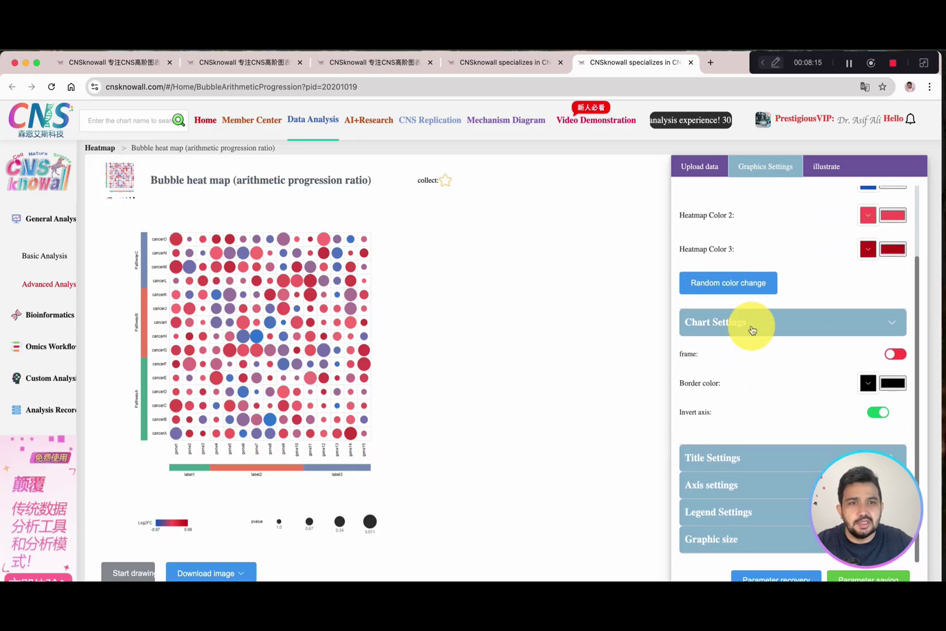
pyautogui.click(744, 457)
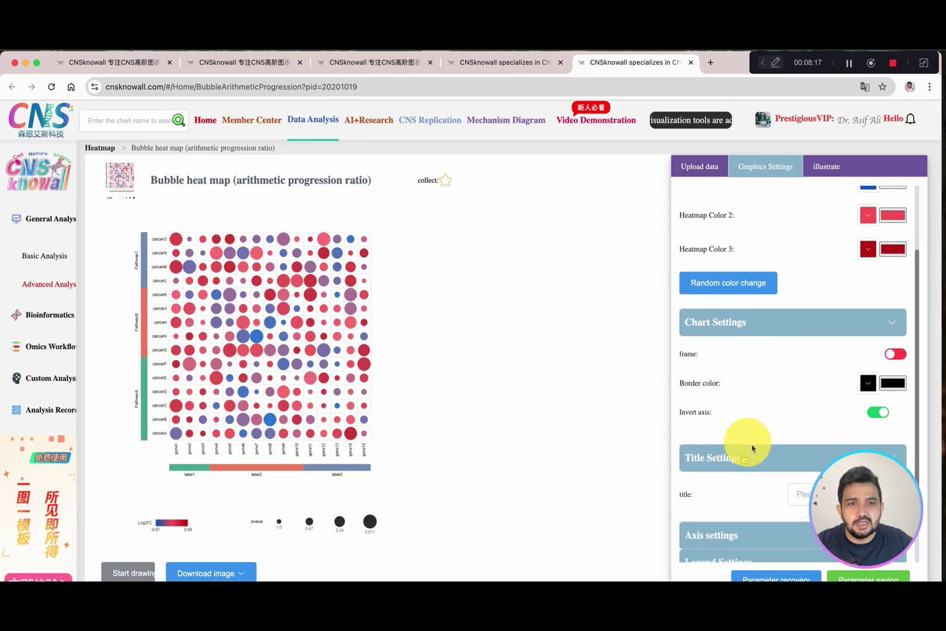
pyautogui.scroll(-4, 747, 435)
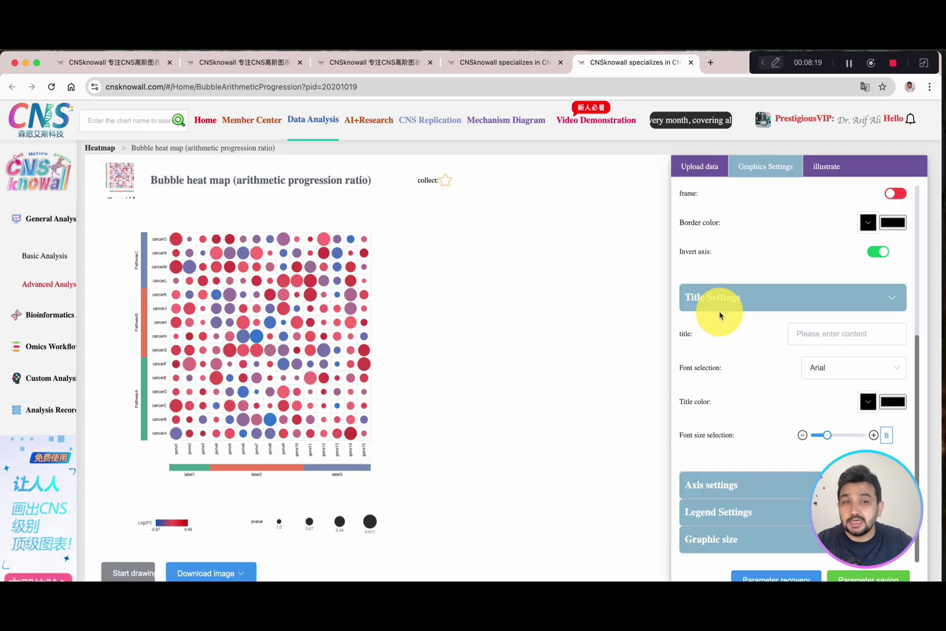
pyautogui.click(739, 494)
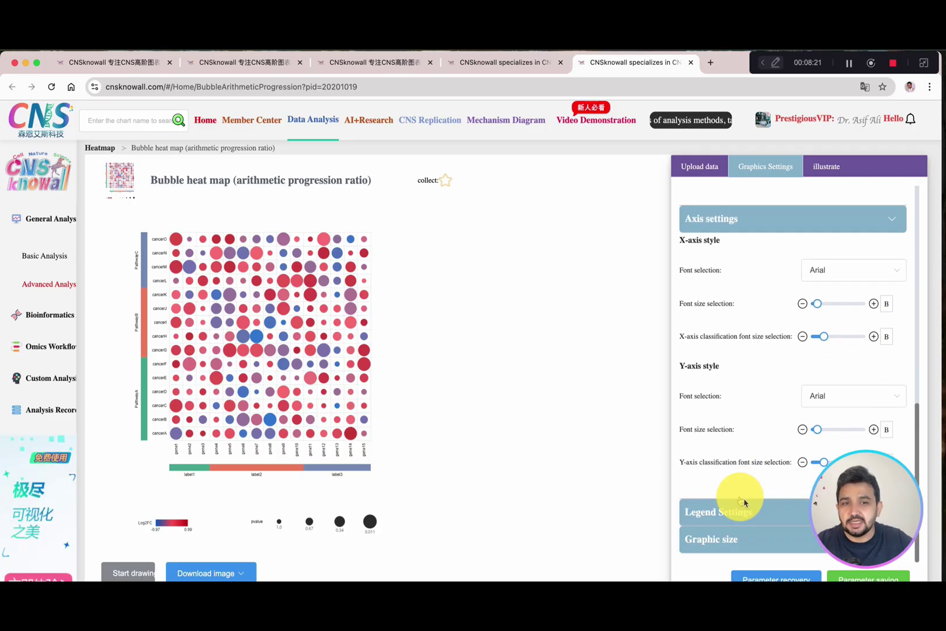
pyautogui.click(735, 515)
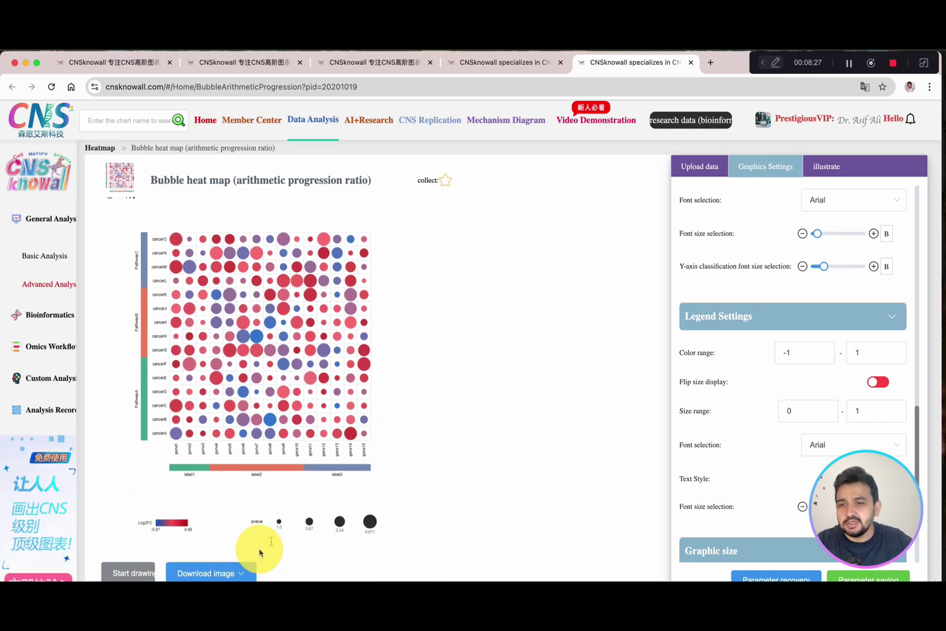
# Step: Show the image download formats for the bubble heat map, including the PNG resolution choices and PDF
pyautogui.click(232, 574)
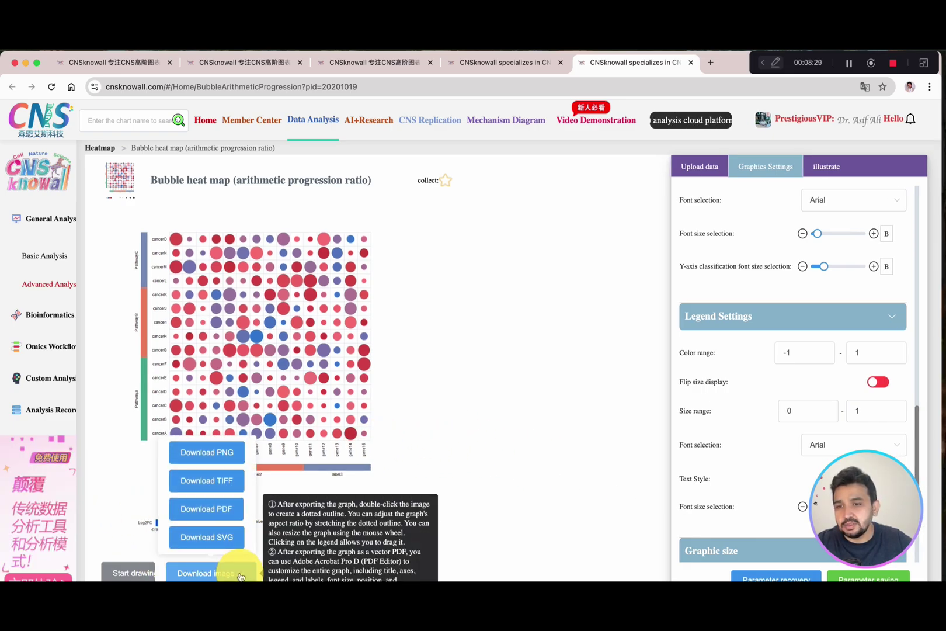
pyautogui.moveTo(233, 450)
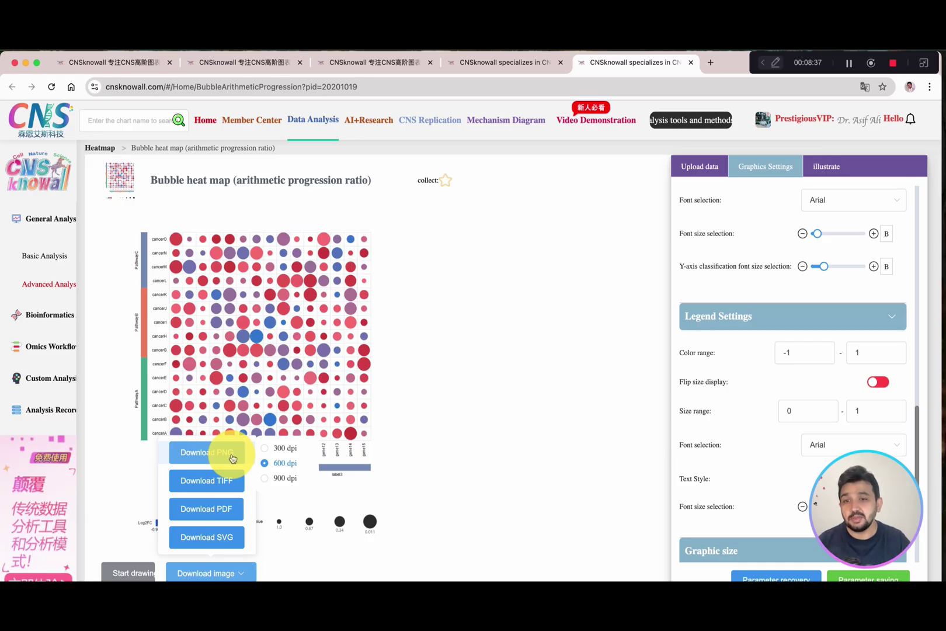
pyautogui.moveTo(226, 508)
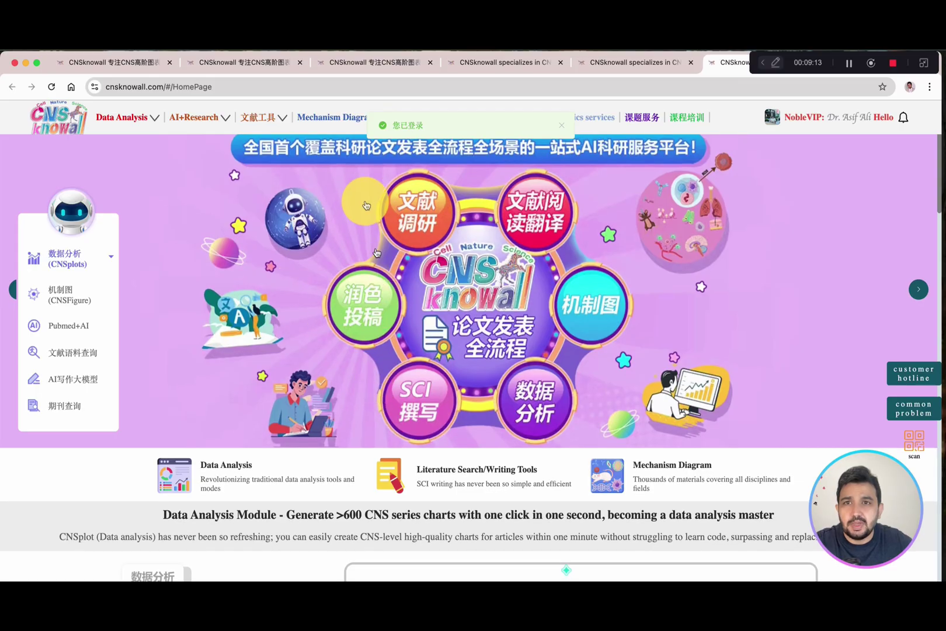
# Step: Open the Mechanism Diagram drawing editor from the home page and look at its brush tools and icon categories
pyautogui.click(348, 120)
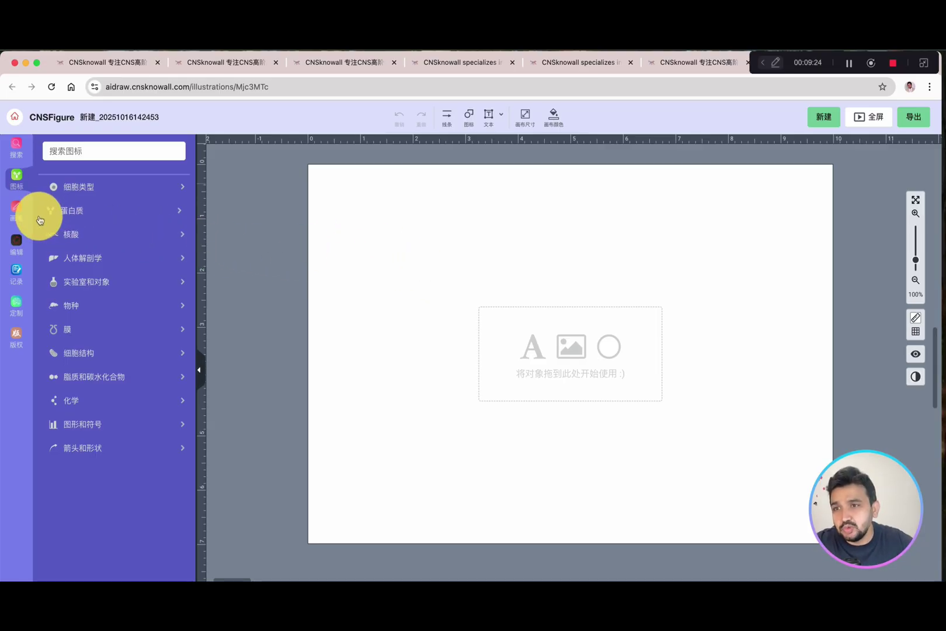
pyautogui.click(19, 209)
pyautogui.click(11, 185)
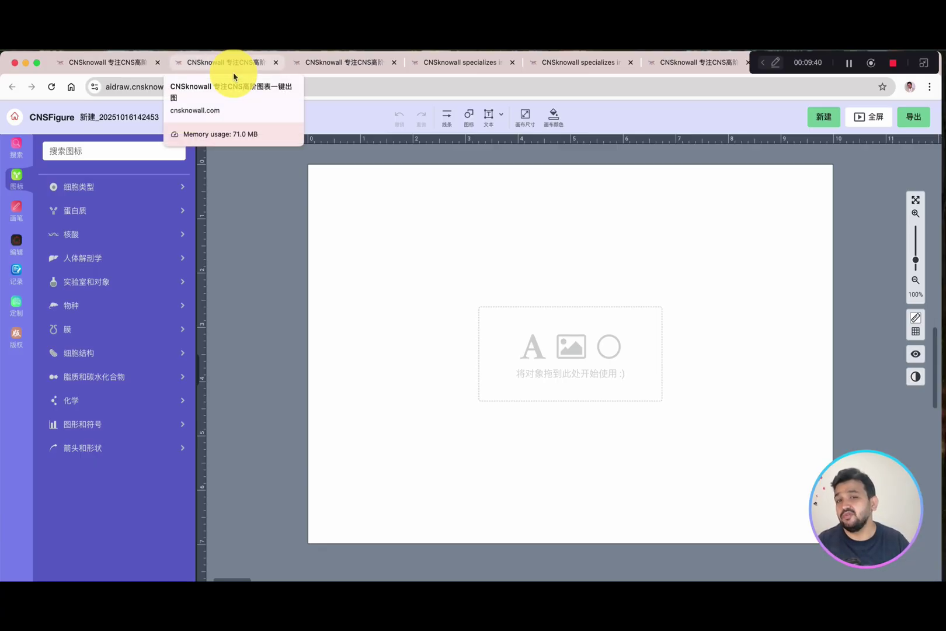
# Step: Go back to the Advanced Analysis heatmap templates and show the account's member menu
pyautogui.click(201, 65)
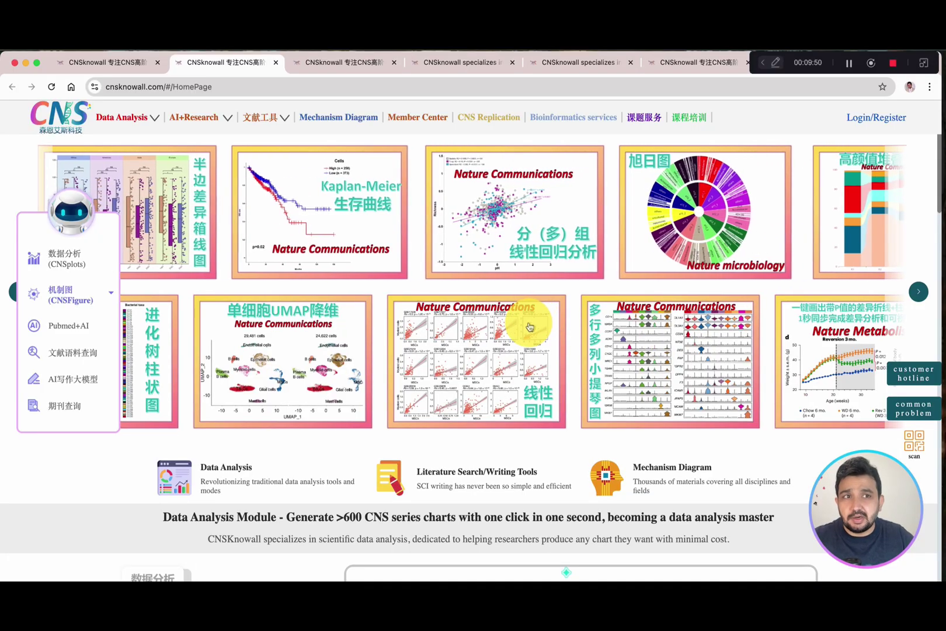
pyautogui.click(465, 64)
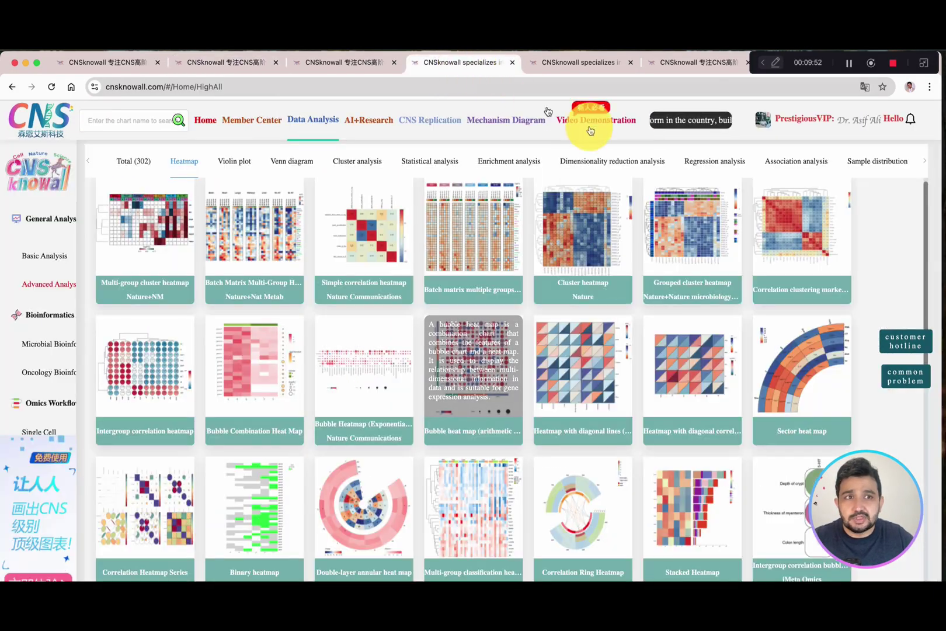
pyautogui.moveTo(775, 123)
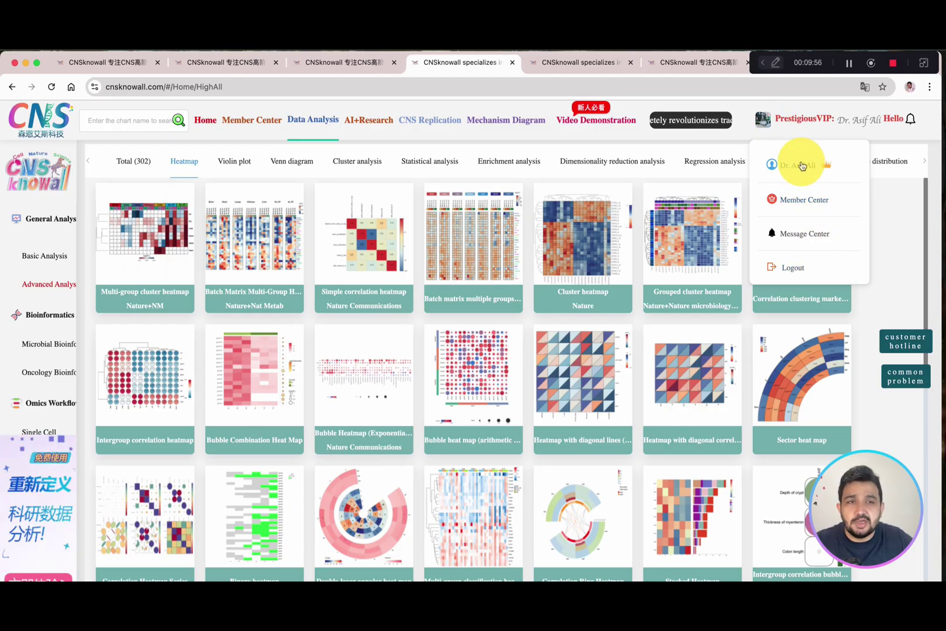
pyautogui.moveTo(666, 231)
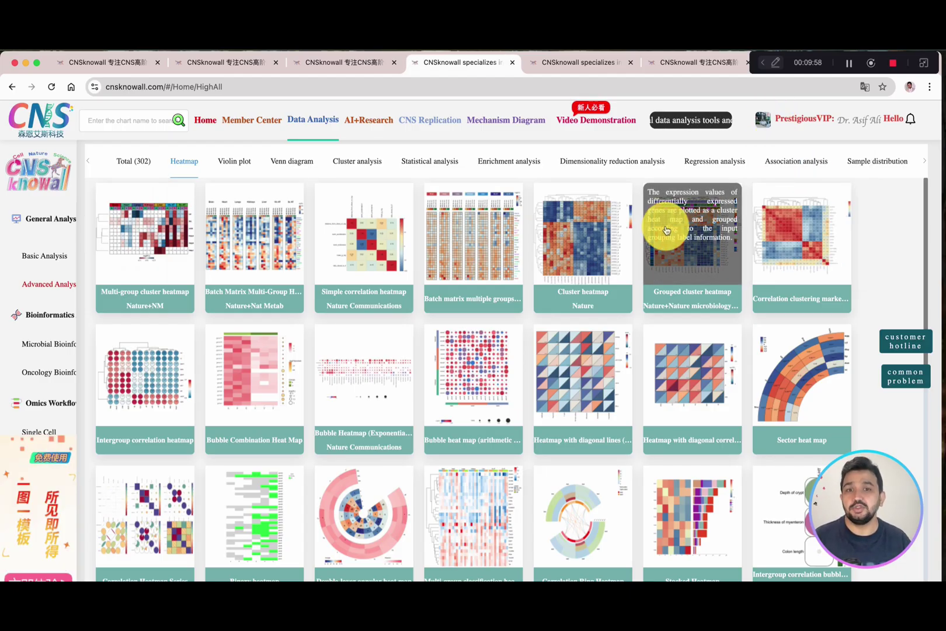